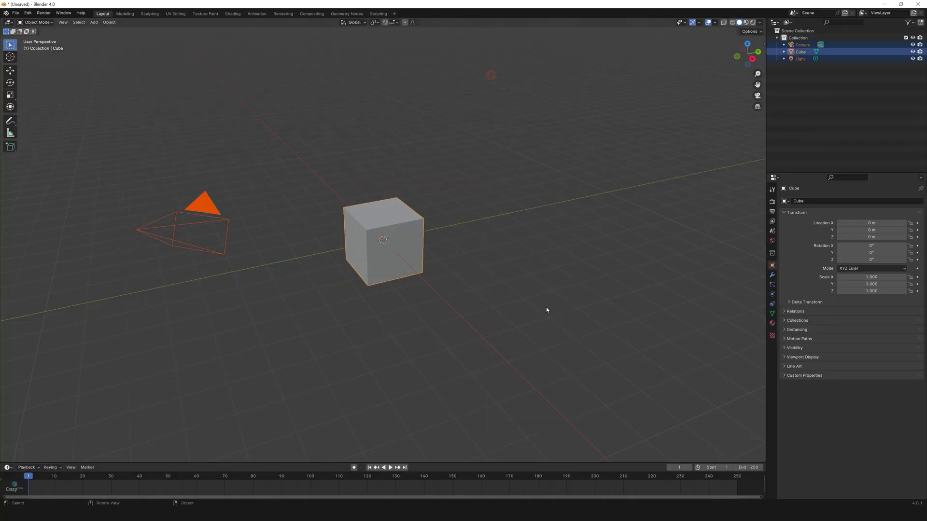
Replace the default scene objects with a new cube scaled by a factor of 2.
key(Delete)
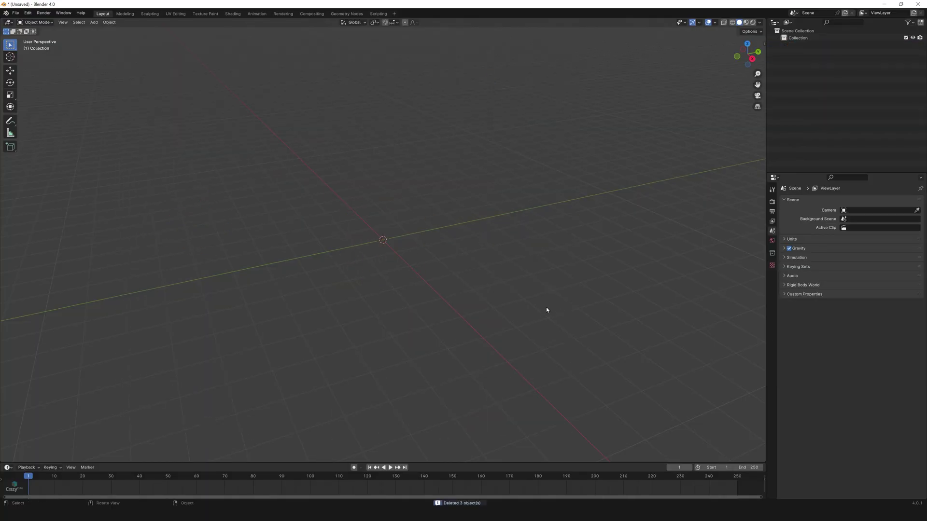
key(shift+a)
mouse_move(386, 225)
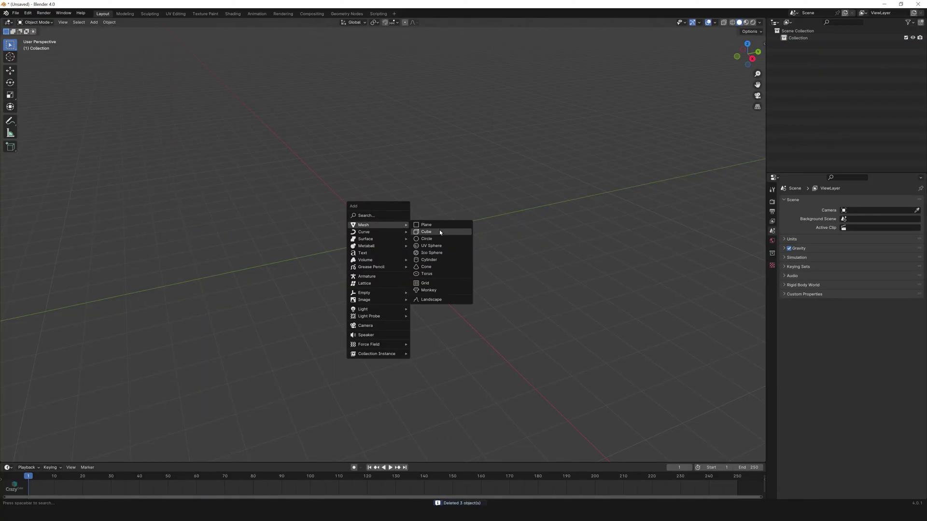
click(439, 231)
key(s)
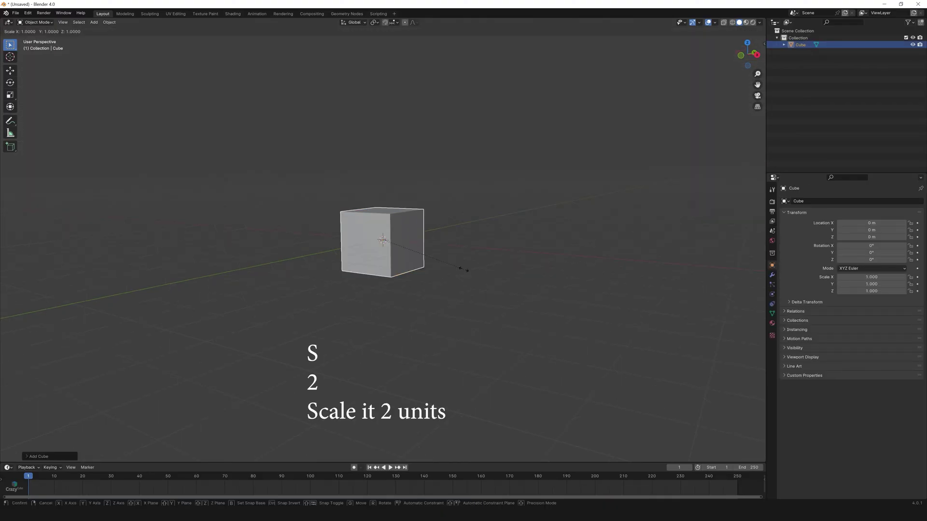
key(2)
key(Return)
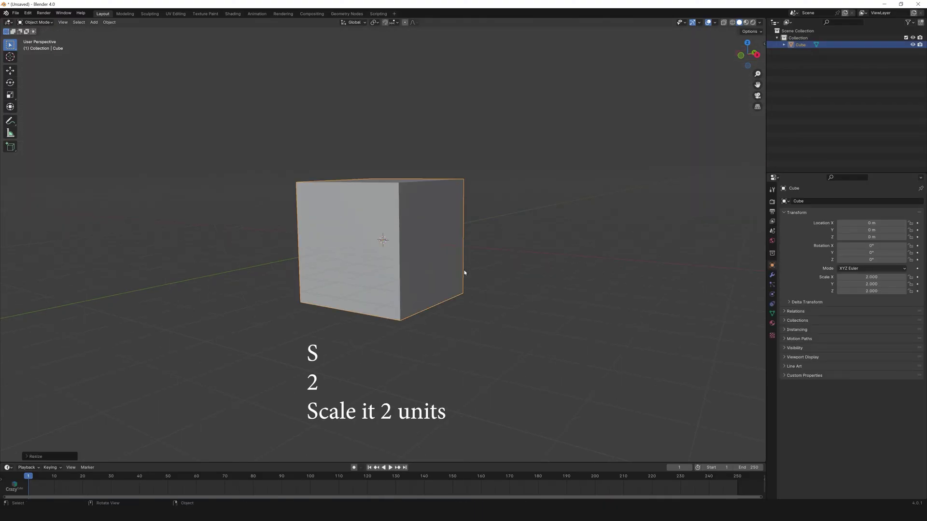
Move the cube up 2 m along the Z axis.
key(g)
key(z)
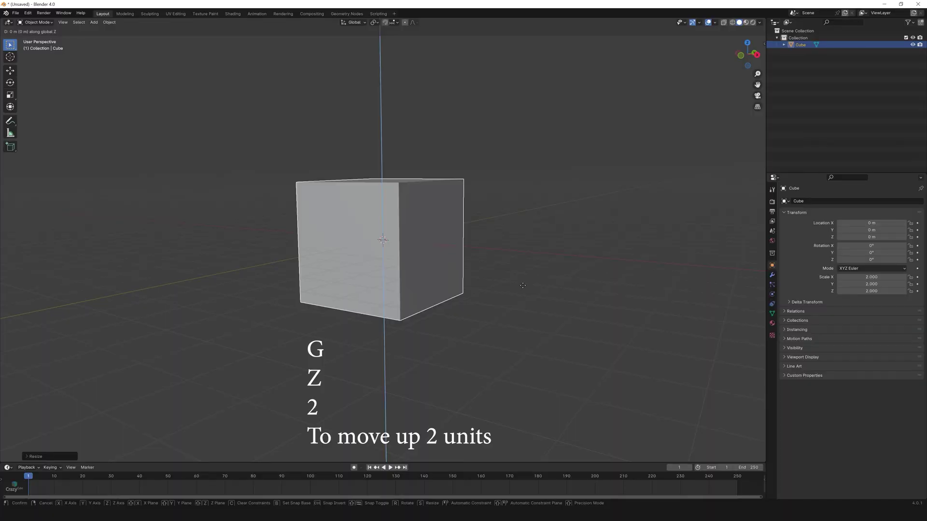
key(2)
key(Return)
middle_drag(523, 286, 539, 283)
Add a ground plane beneath the cube and scale it by a factor of 8.
key(shift+a)
click(533, 276)
key(s)
key(8)
key(Return)
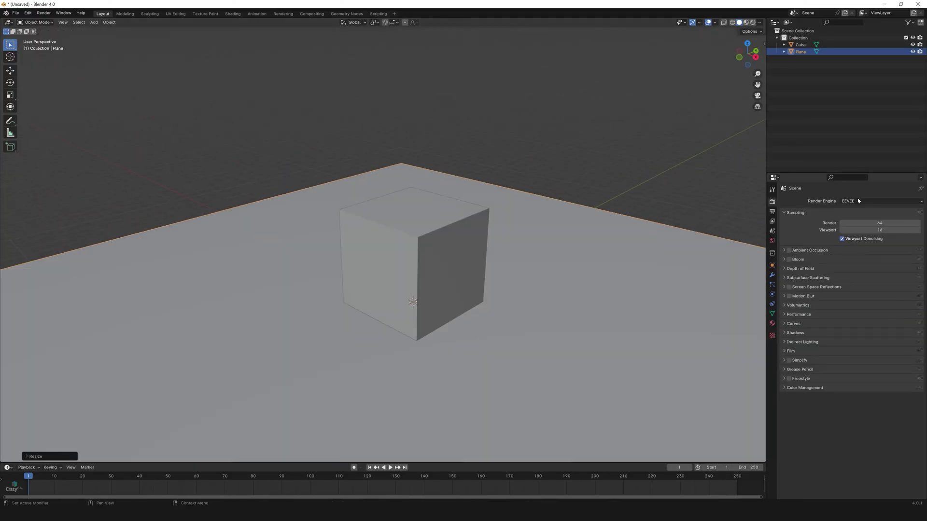
Set the render engine to Cycles with GPU Compute as the device.
click(857, 201)
click(858, 216)
click(860, 218)
click(856, 234)
Load lakeside_4k.hdr as the world's environment texture and show the viewport in rendered shading.
click(772, 241)
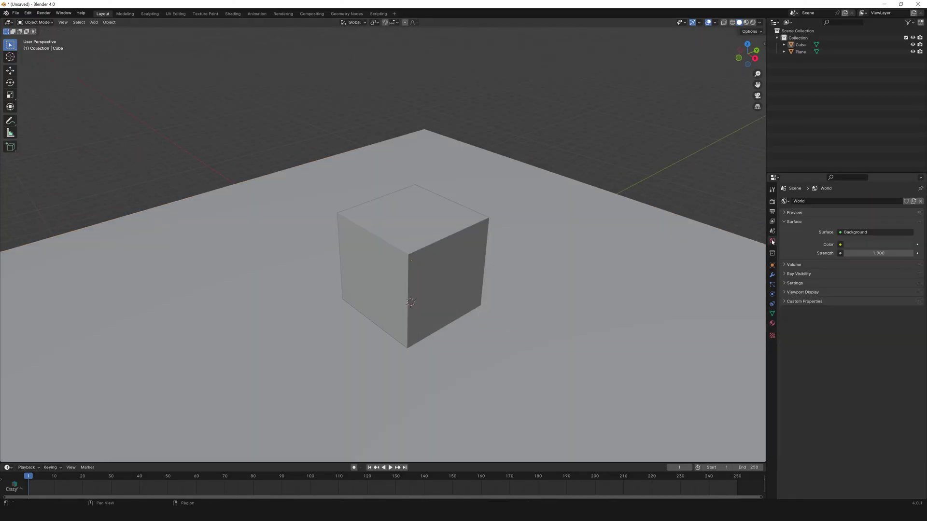
click(840, 245)
click(679, 275)
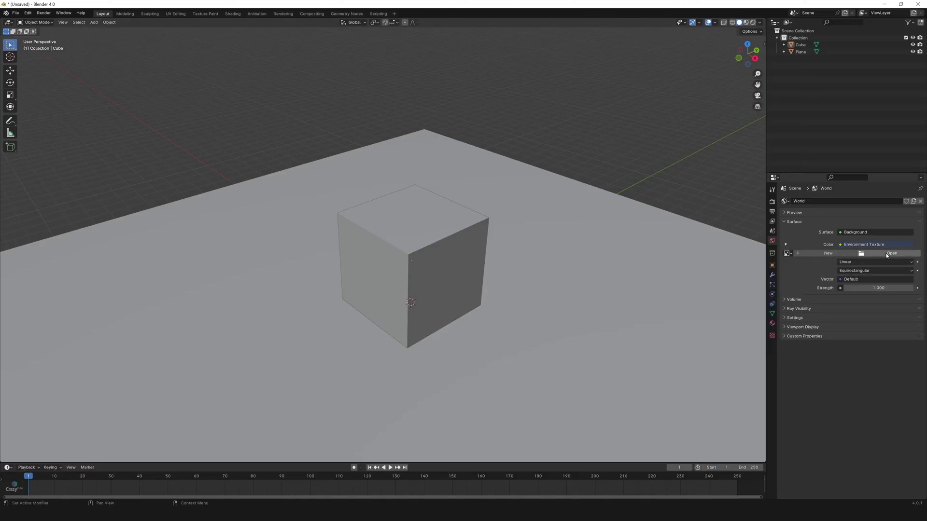
click(887, 254)
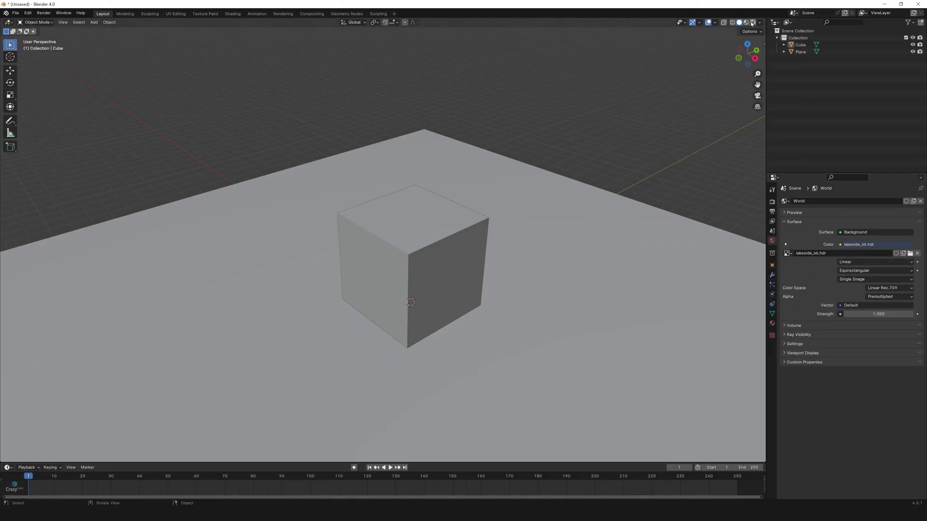
click(751, 22)
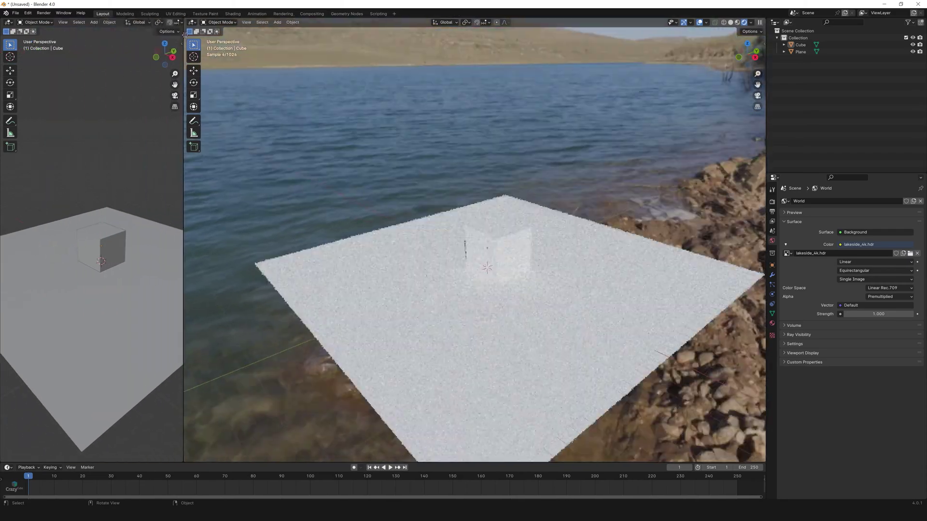
Set up a Shader Editor beside the 3D viewport with its sidebar hidden.
click(8, 23)
click(29, 80)
key(n)
Create a new material named Plane for the ground plane.
click(579, 309)
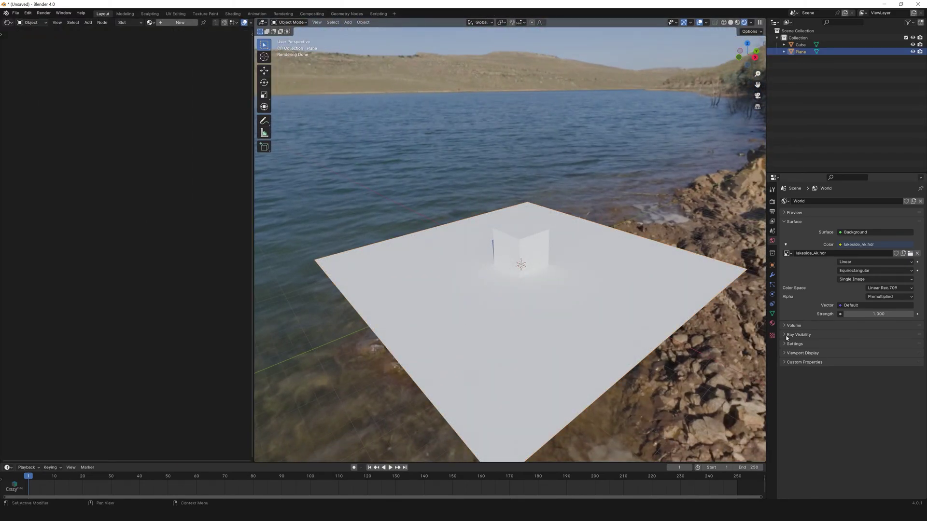
click(771, 324)
click(826, 232)
click(823, 229)
text(Plane)
key(Return)
Set the Plane material's metallic to 0.4 and roughness to 0.8.
scroll(106, 252, up, 10)
double_click(143, 248)
text(.4)
key(Return)
click(141, 256)
text(.8)
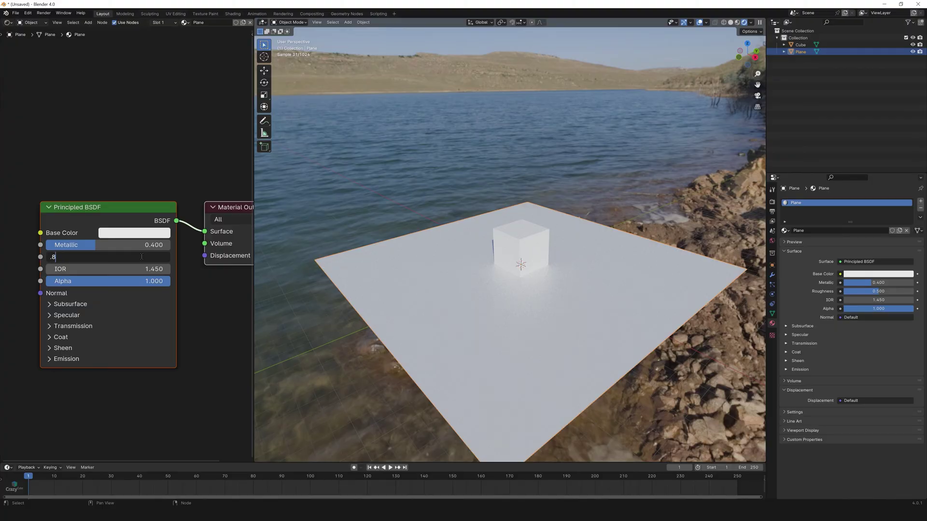
key(Return)
Darken the Plane material's base color to an HSV value of 0.02.
click(145, 234)
double_click(192, 206)
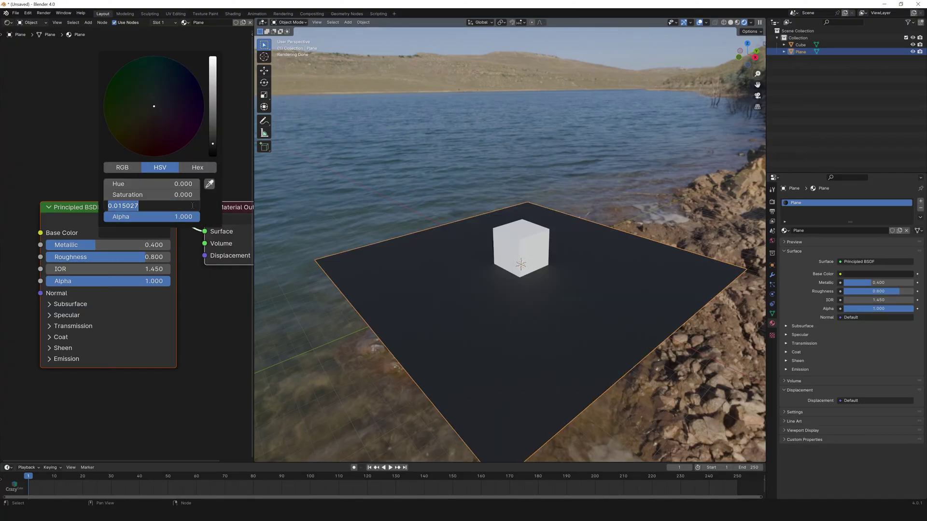
text(0.02)
key(Return)
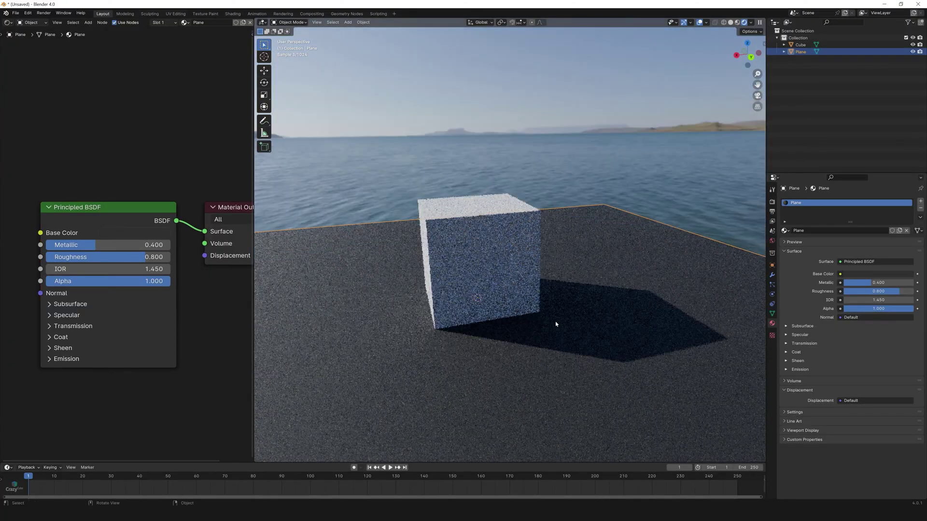
Subdivide the cube's mesh repeatedly in Edit Mode.
middle_drag(554, 323, 511, 333)
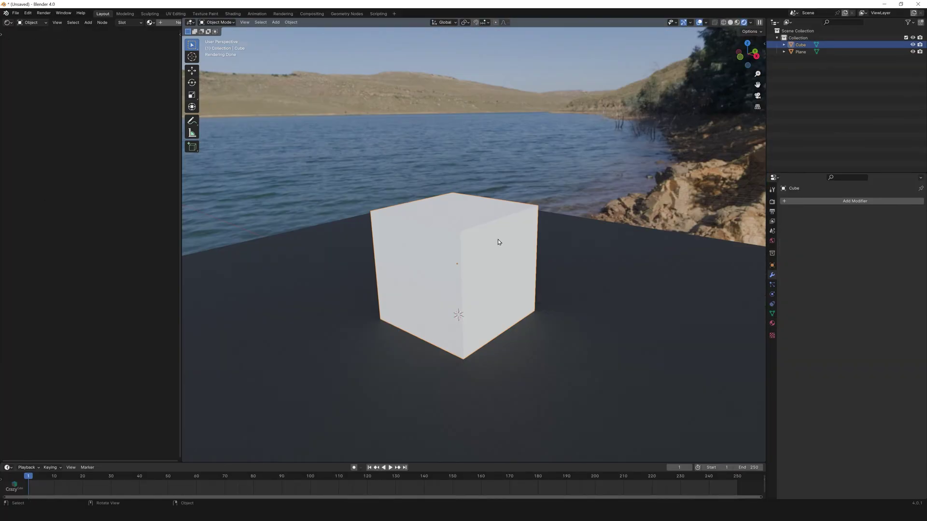
key(Tab)
right_click(497, 239)
click(497, 239)
right_click(497, 239)
click(497, 239)
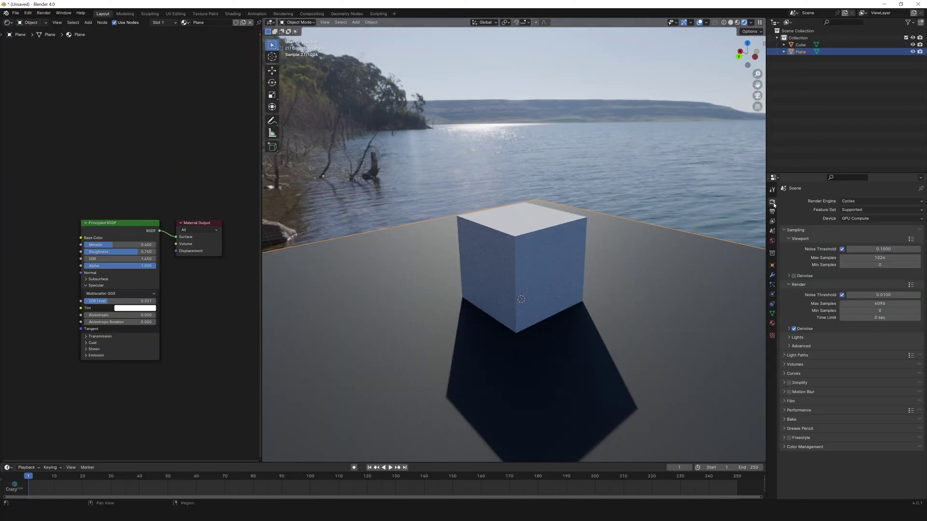
Make the render's film background transparent.
click(787, 402)
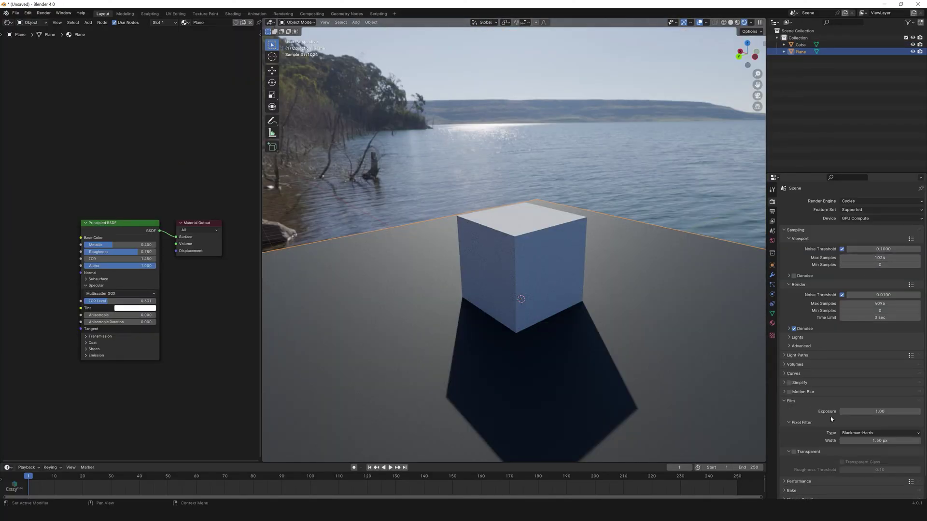
click(794, 452)
Add an Ocean modifier to the cube and set its geometry to Displace.
click(772, 274)
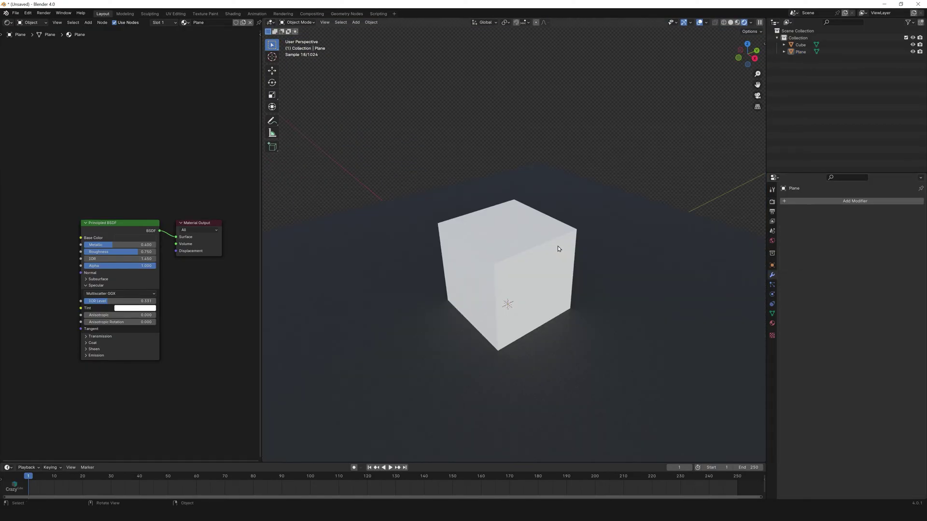
click(558, 245)
click(821, 199)
text(o)
key(Return)
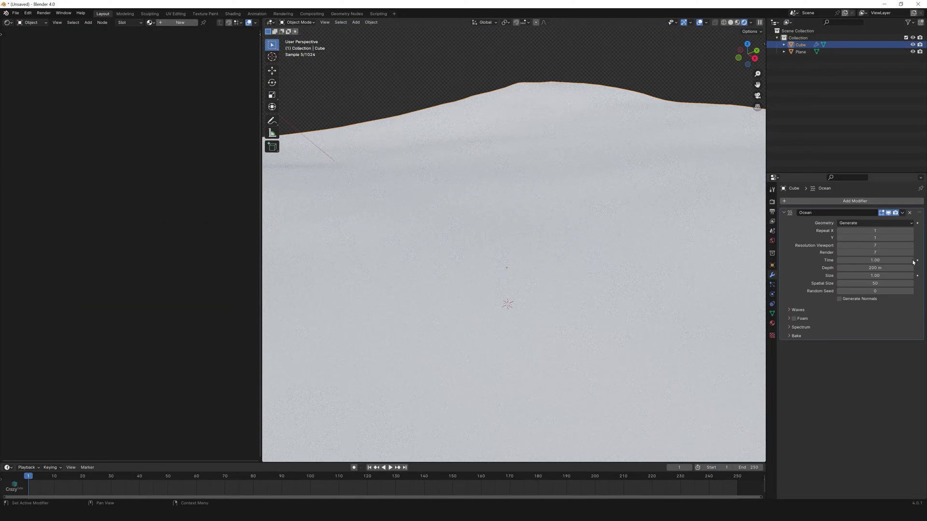
scroll(595, 250, down, 4)
click(871, 222)
click(871, 238)
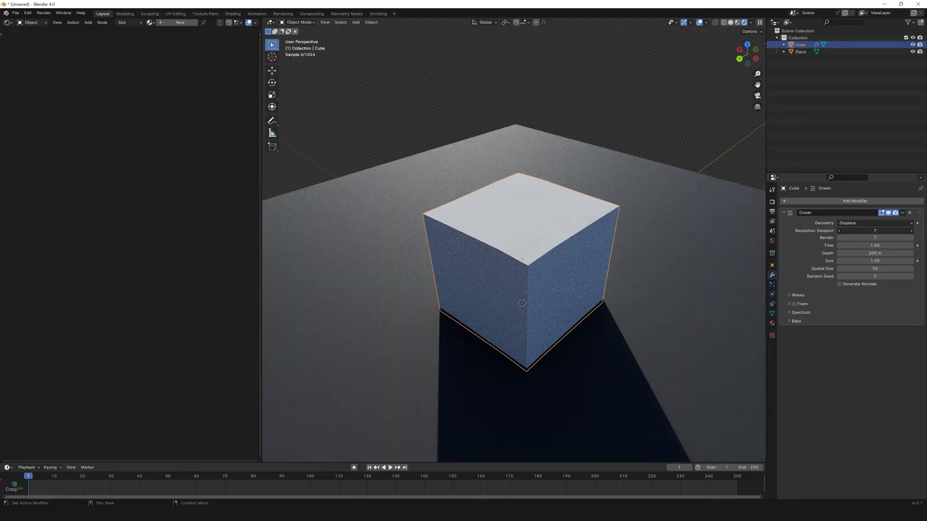
Set the Ocean modifier's viewport and render resolution to 32, size to 0.15 and wave scale to 0.2.
key(Return)
double_click(888, 262)
text(.15)
key(Return)
click(890, 295)
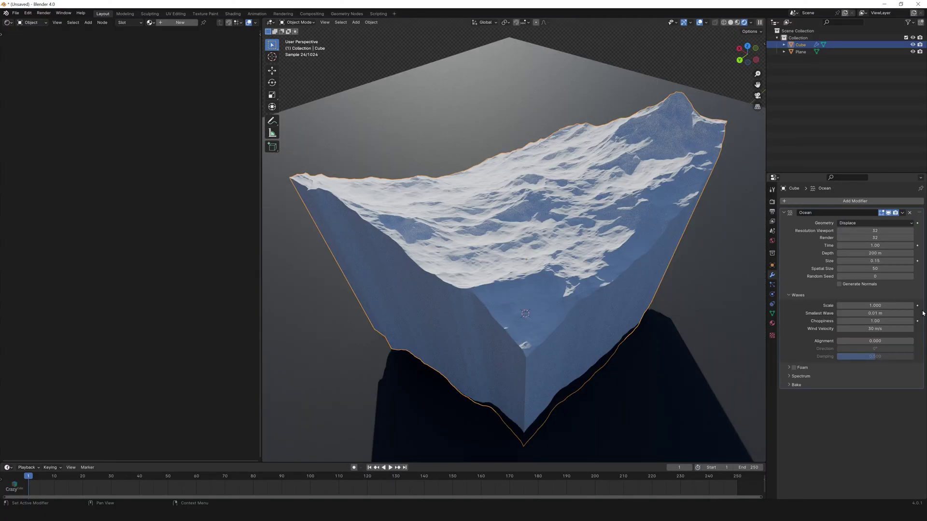
click(891, 305)
text(.2)
key(Return)
Drive the Ocean modifier's time with #frame/24 and scrub the timeline to preview the wave motion.
click(890, 246)
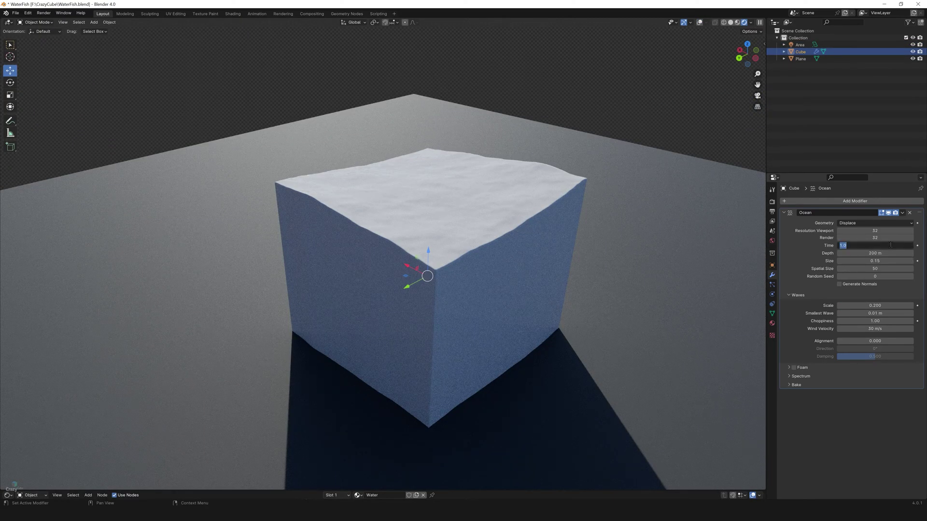
text(#frame/24)
key(Return)
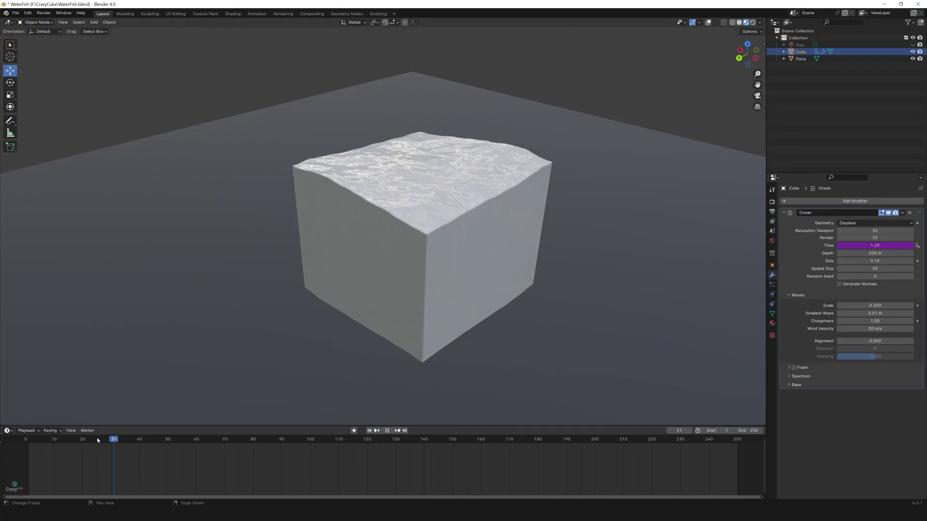
drag(98, 440, 668, 449)
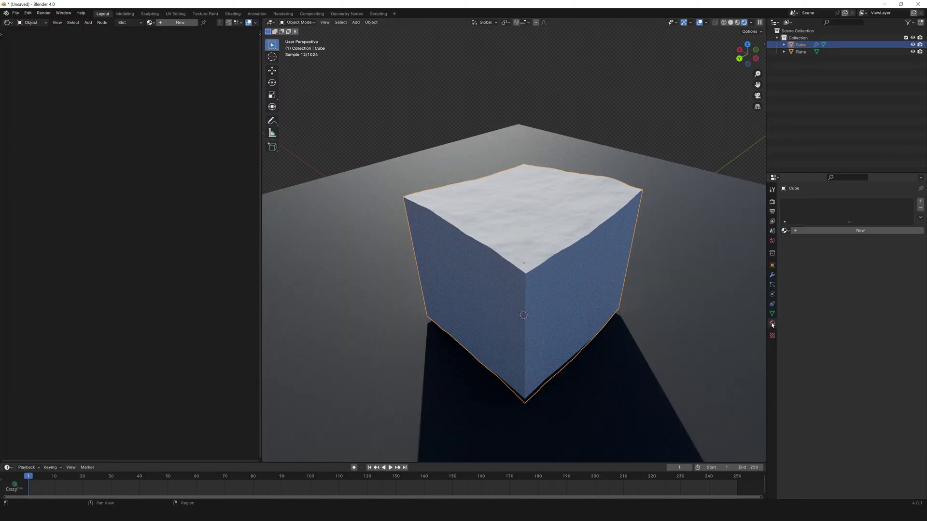
Create a new material named Water for the cube.
click(821, 232)
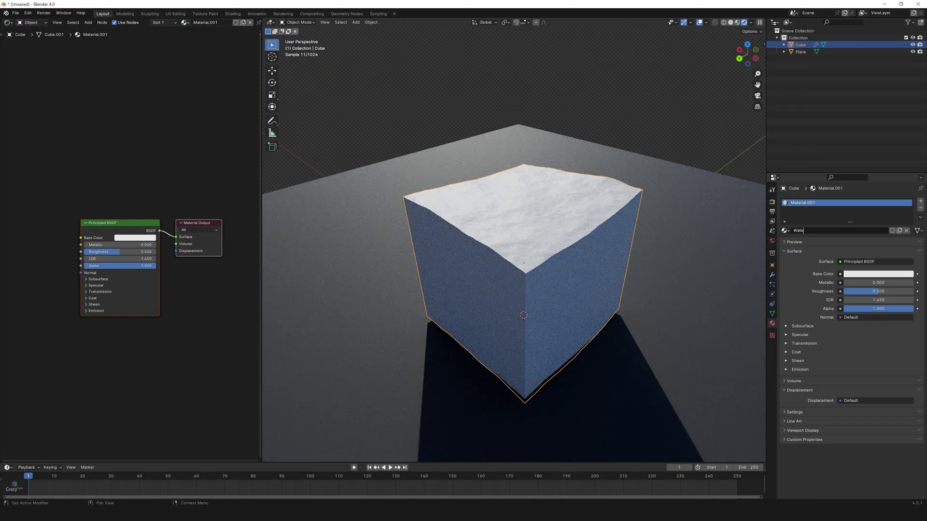
text(r)
key(Return)
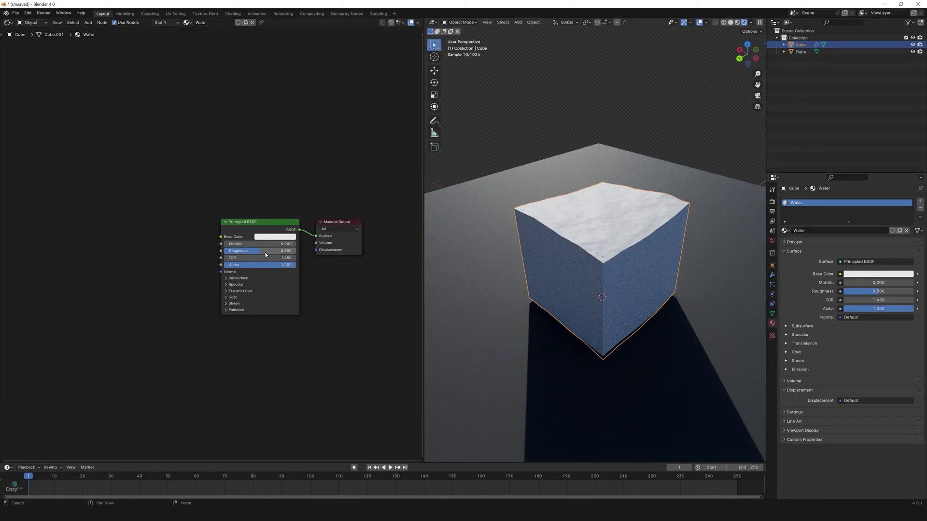
Set the Water shader's roughness to 0.003, IOR to 1.33 and transmission weight to 1.
click(264, 250)
text(.003)
key(Return)
click(265, 257)
text(1.33)
key(Return)
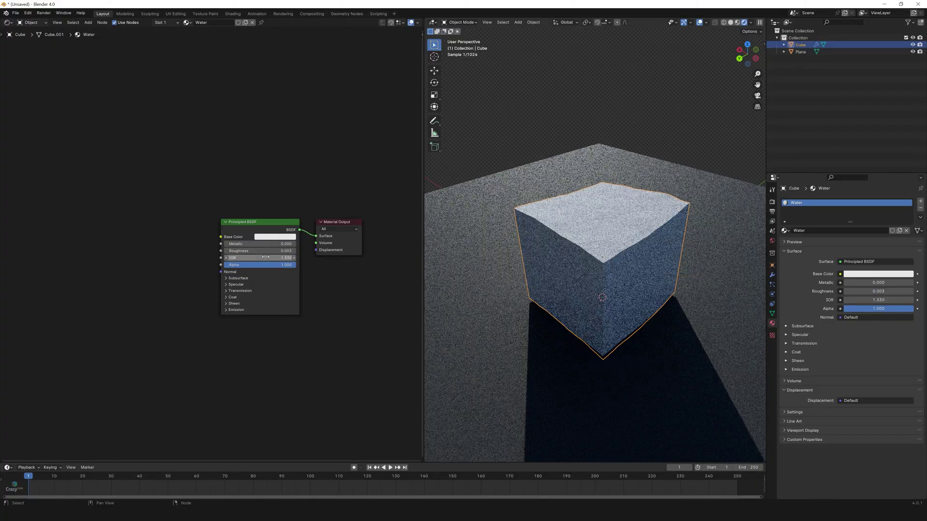
click(226, 291)
click(260, 299)
text(1)
key(Return)
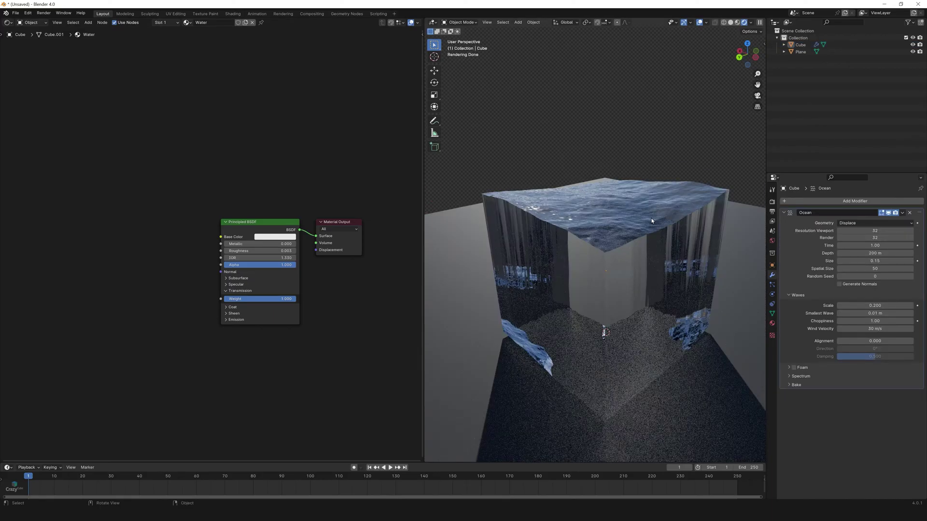
Add a Light Path node and connect Is Camera Ray to the Principled BSDF's Alpha.
key(shift+a)
text(lightp)
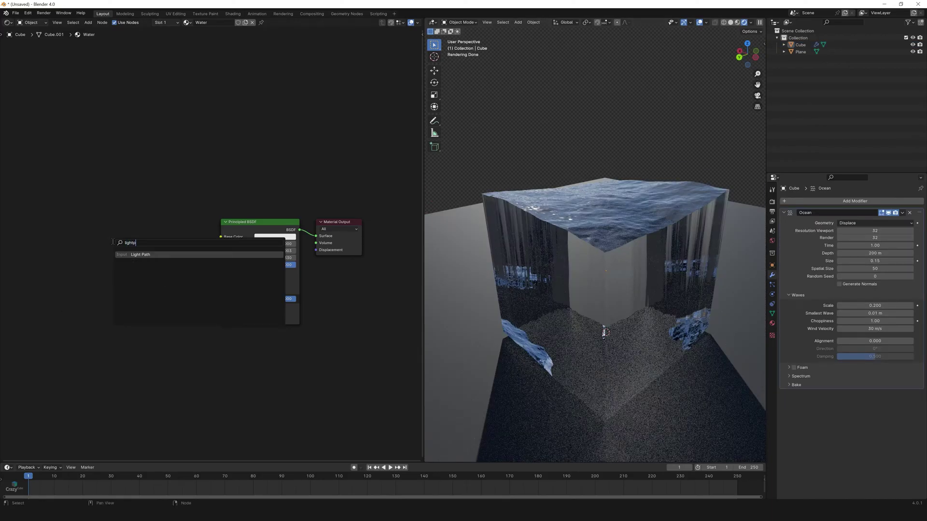
key(Return)
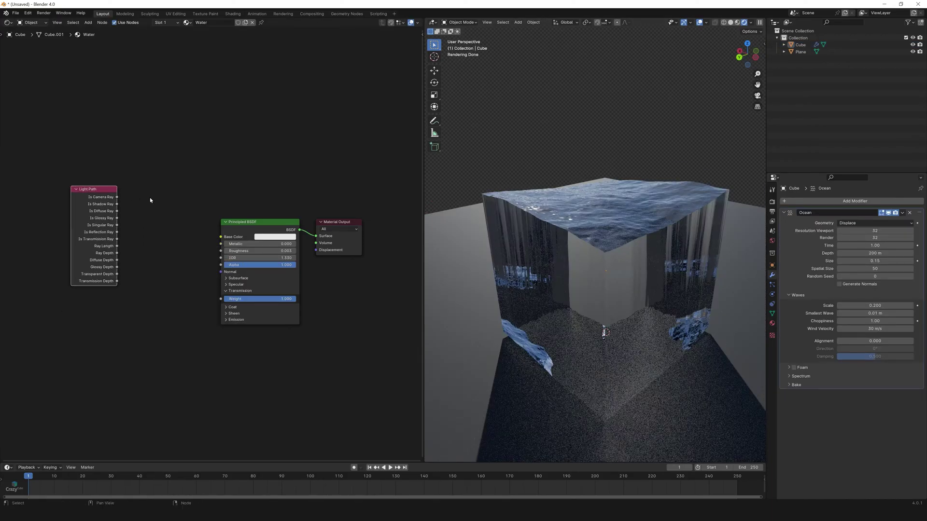
drag(118, 197, 161, 234)
drag(217, 268, 220, 264)
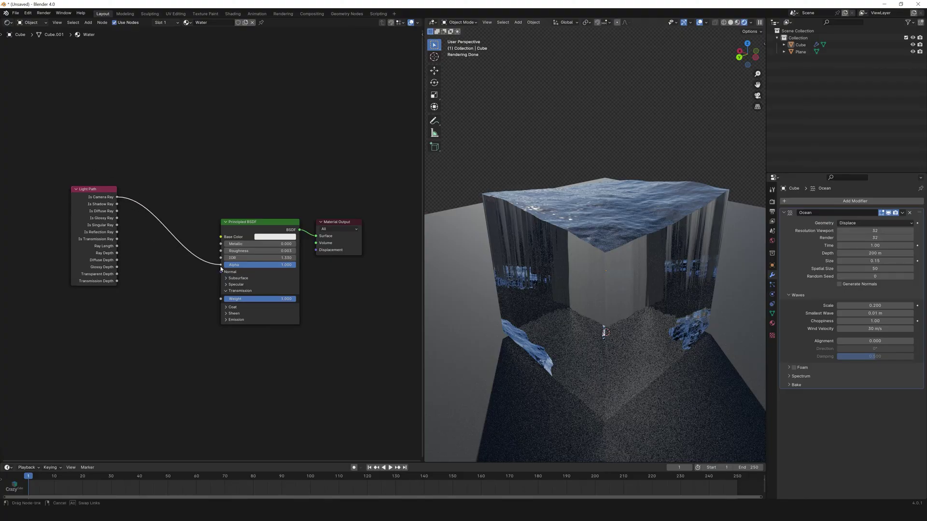
Apply smooth shading to the water cube.
click(641, 243)
right_click(642, 242)
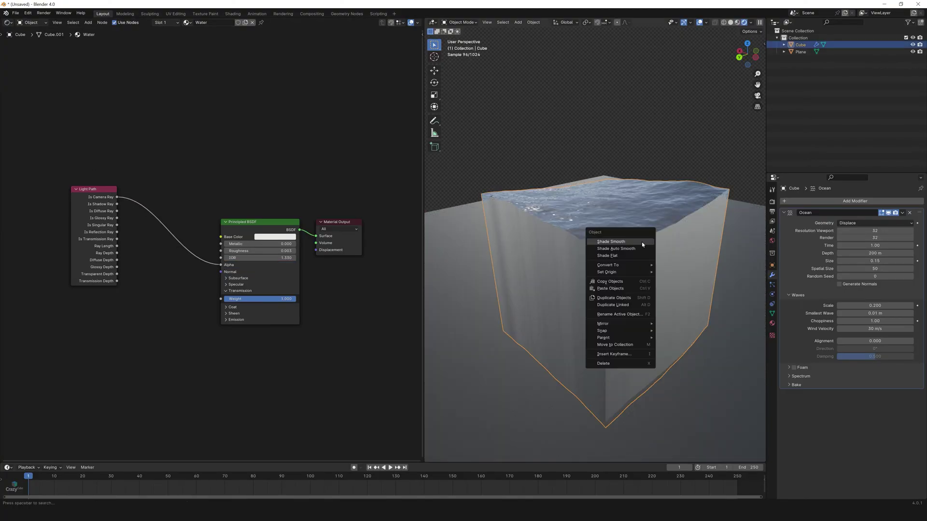
click(641, 242)
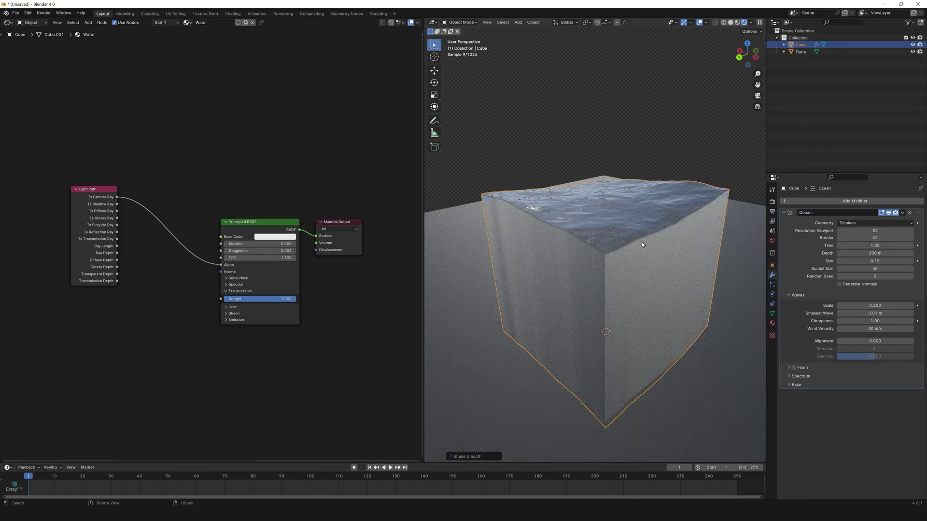
scroll(641, 243, up, 2)
Add a Bump node below and before the Principled BSDF in the Water material.
key(shift+a)
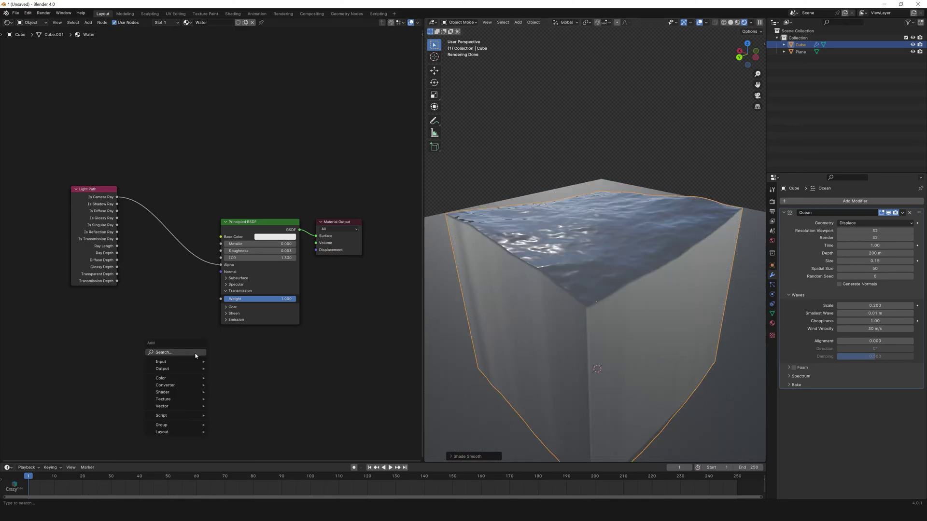
text(bump)
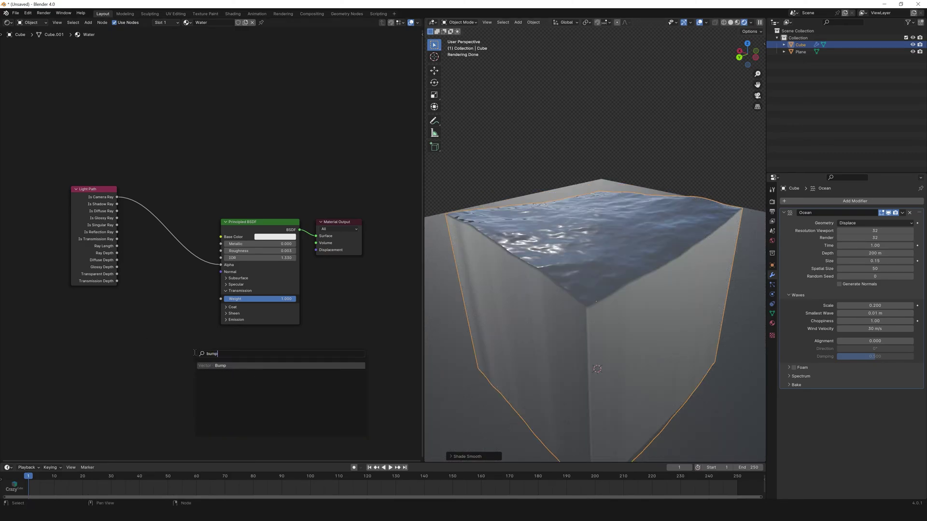
key(Return)
click(146, 319)
Add a Noise Texture, linking its Fac to the Bump's Height and the Bump's Normal to the Principled BSDF's Normal.
key(shift+a)
text(noise)
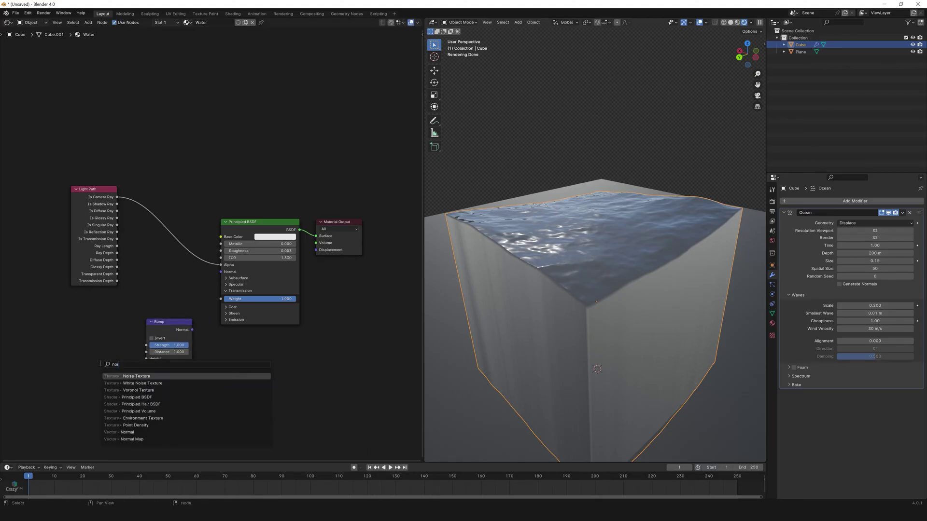
key(Return)
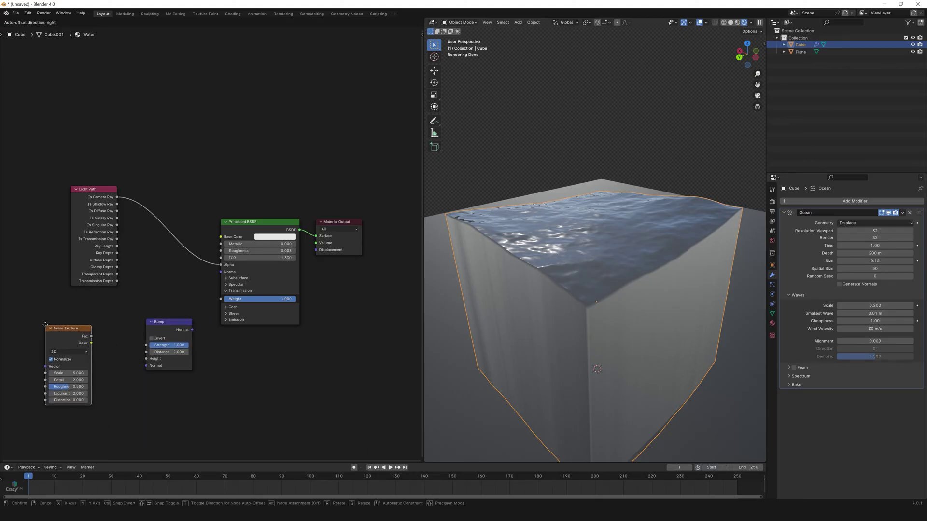
click(79, 328)
drag(91, 336, 147, 358)
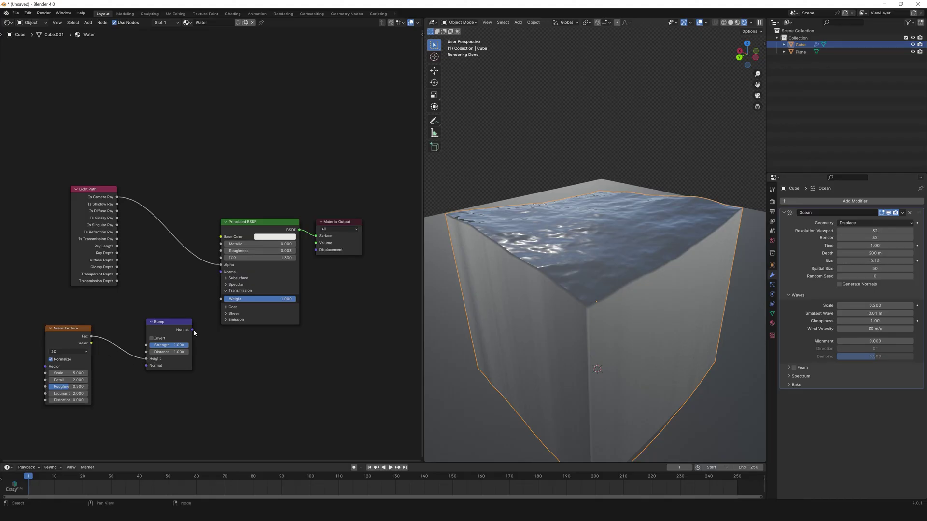
drag(192, 330, 220, 272)
Set the Noise Texture's Scale to 35 and the Bump's Strength to 0.02 in the Water material.
double_click(72, 373)
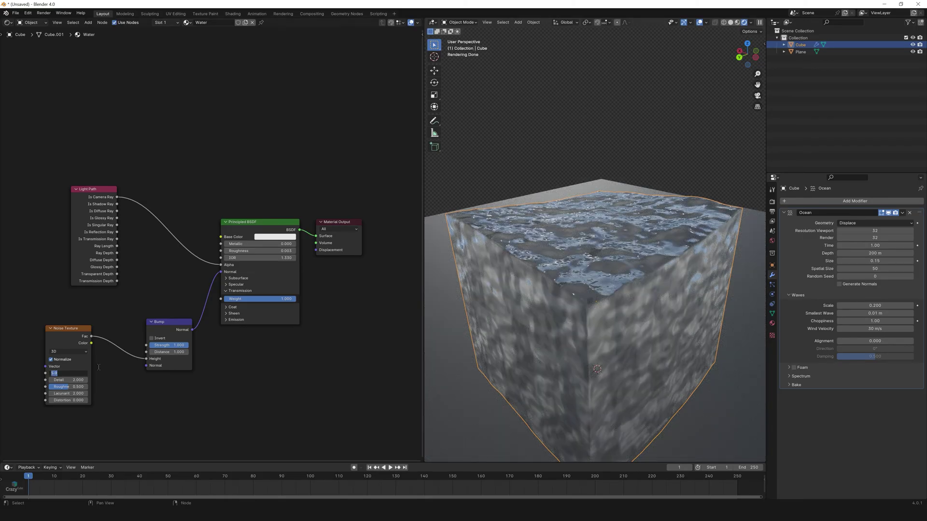
text(35)
key(Return)
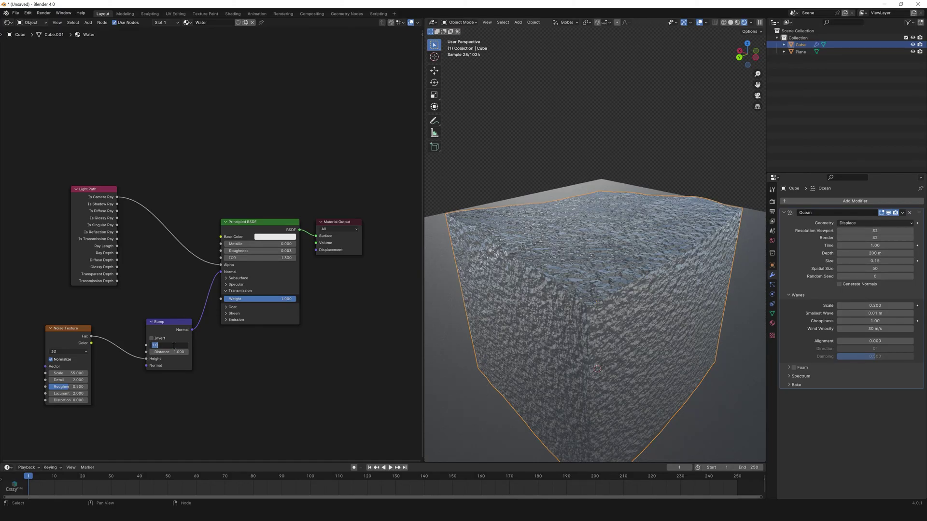
key(Return)
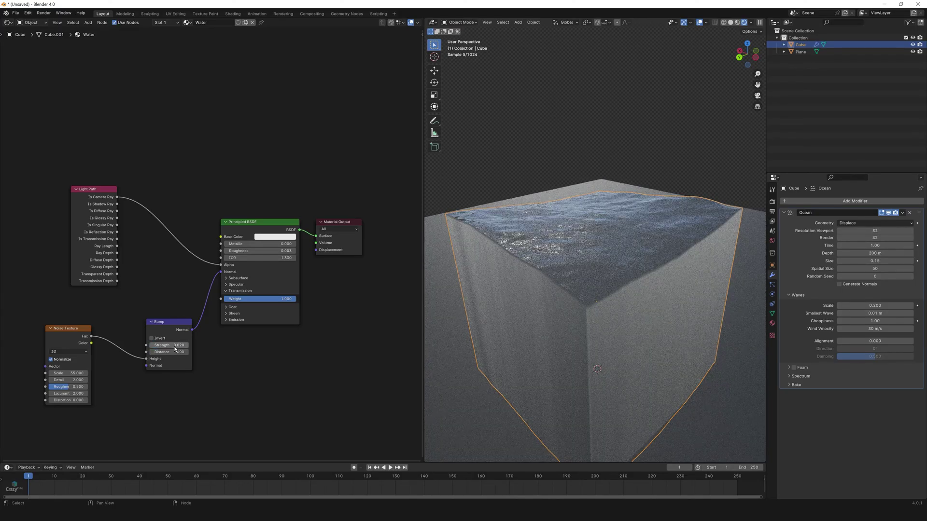
Add an area light and raise it along Z to about 4.37 m, above the water cube.
scroll(558, 260, down, 3)
key(shift+a)
mouse_move(557, 261)
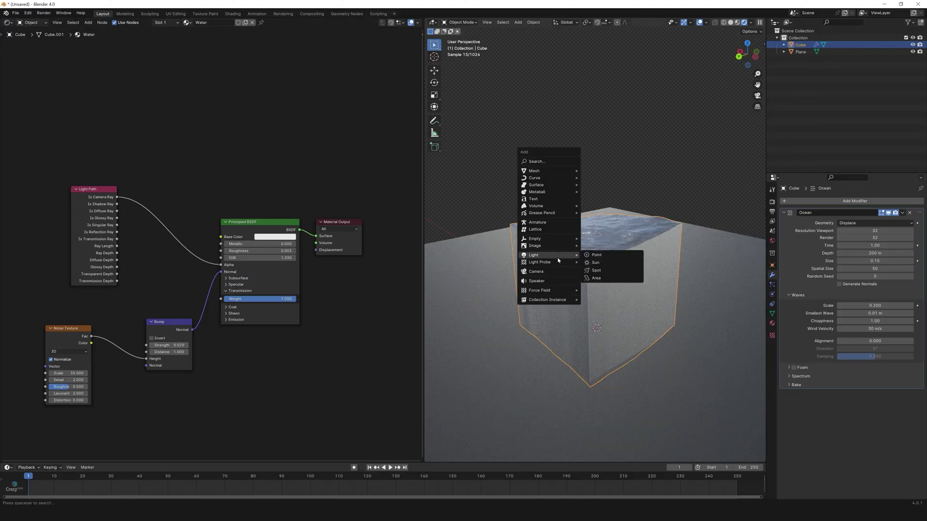
click(607, 279)
key(g)
key(z)
click(636, 240)
Scale the area light to about 3.86 and lower it to a height of about 3.75 m.
key(s)
key(4)
key(Return)
key(g)
key(z)
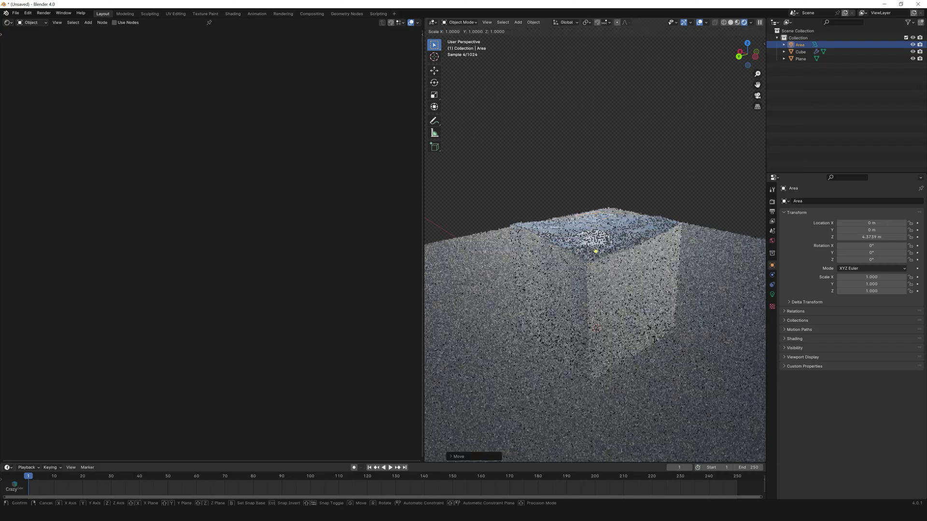
click(596, 241)
middle_drag(596, 242, 617, 340)
key(s)
click(685, 339)
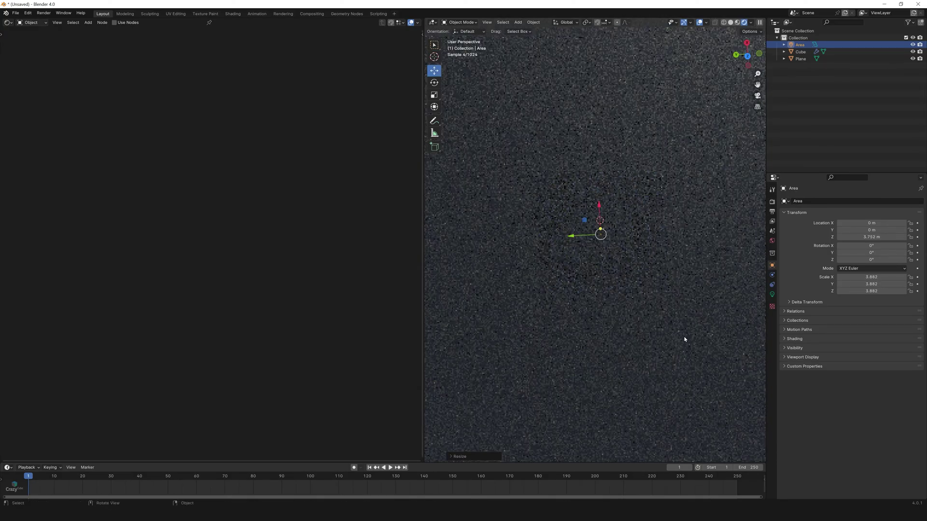
Set the area light's Power to 5000 W and its beam Spread to 2°.
middle_drag(685, 339, 641, 236)
click(772, 295)
click(874, 248)
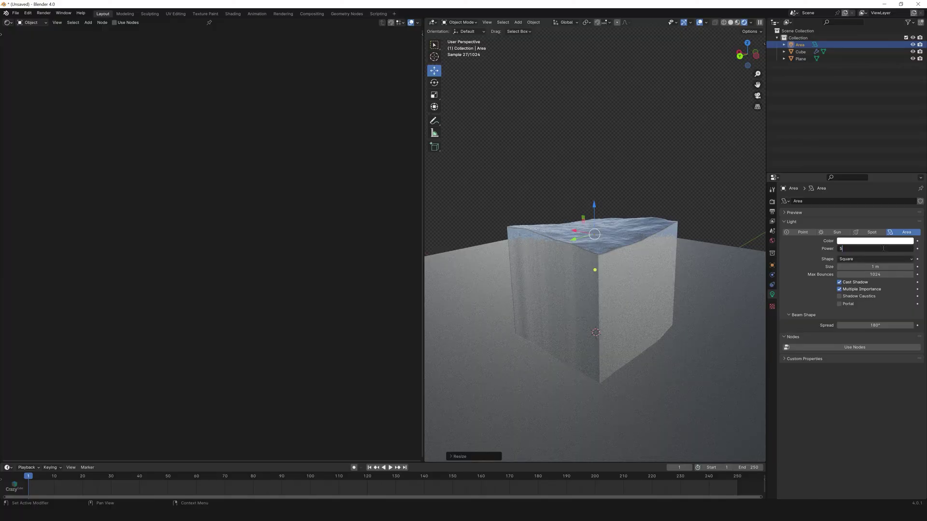
key(Return)
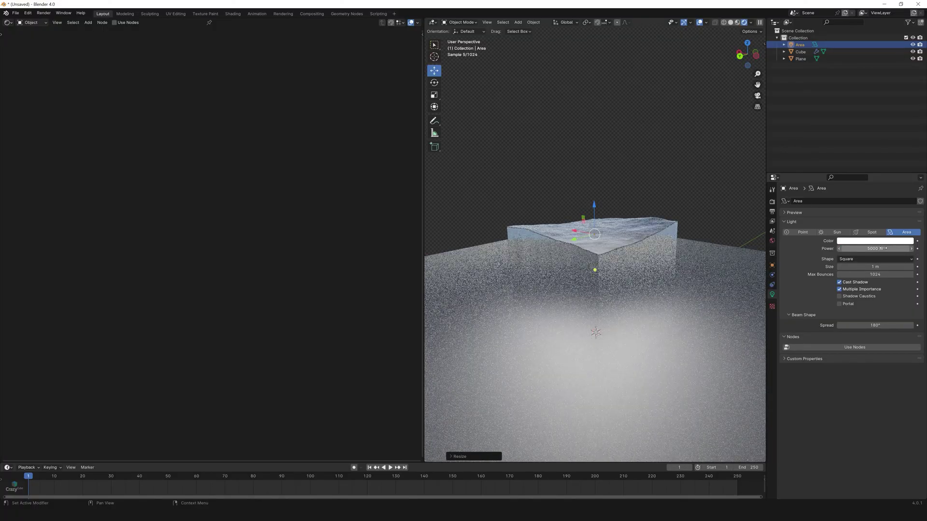
click(887, 325)
text(2)
key(Return)
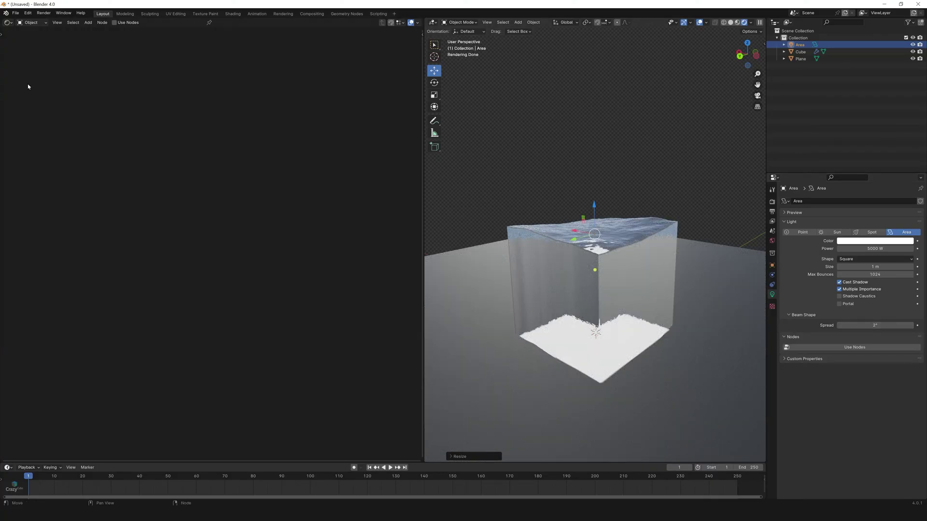
Enable shader nodes for the area light in the Shader Editor.
click(9, 23)
click(21, 88)
click(115, 22)
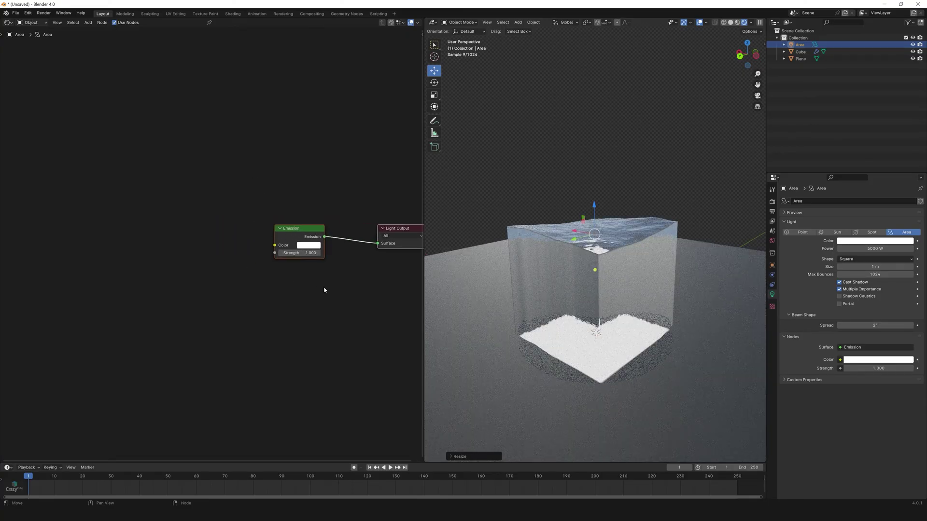
click(340, 324)
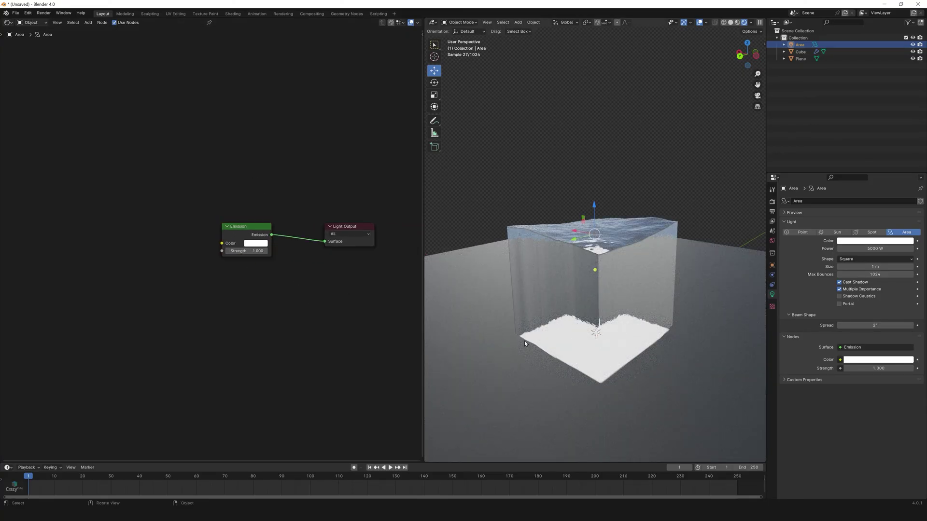
Add a Wave Texture to the light's nodes and link its Color to the Emission's Color.
key(shift+a)
text(wave)
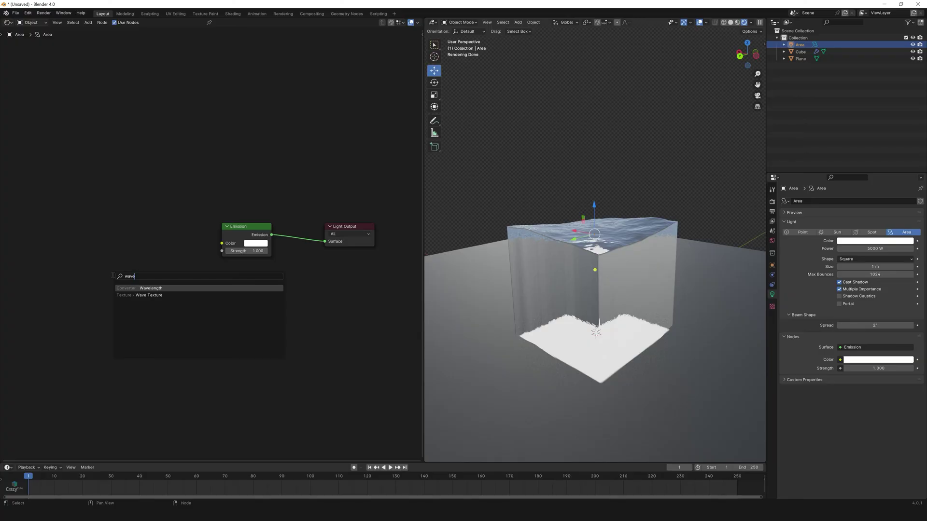
key(Down)
key(Return)
click(58, 202)
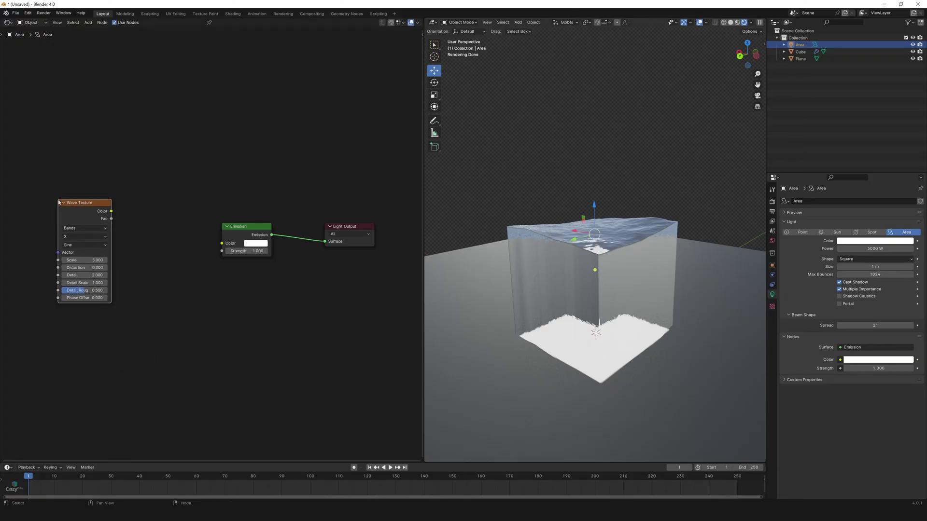
drag(111, 212, 221, 244)
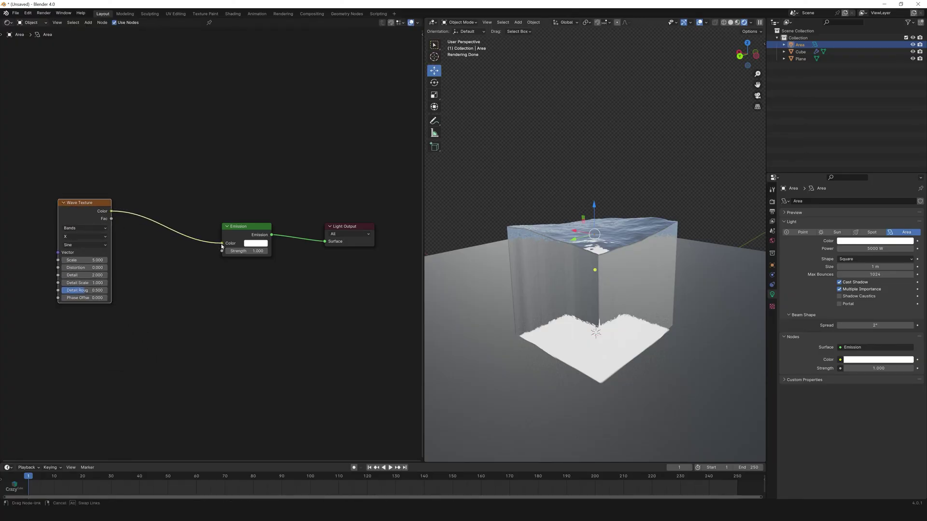
Set the Wave Texture's Scale to 0.22 and its Distortion to 29.6.
click(84, 260)
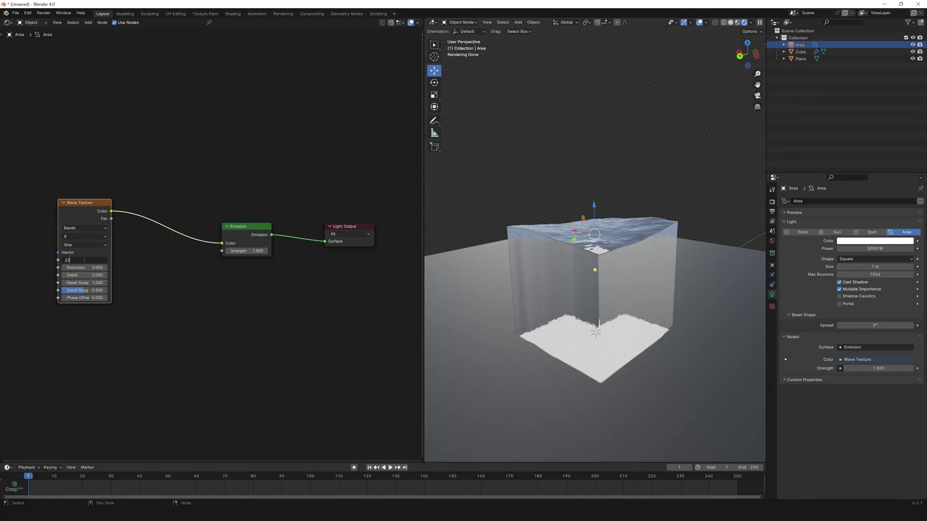
key(Return)
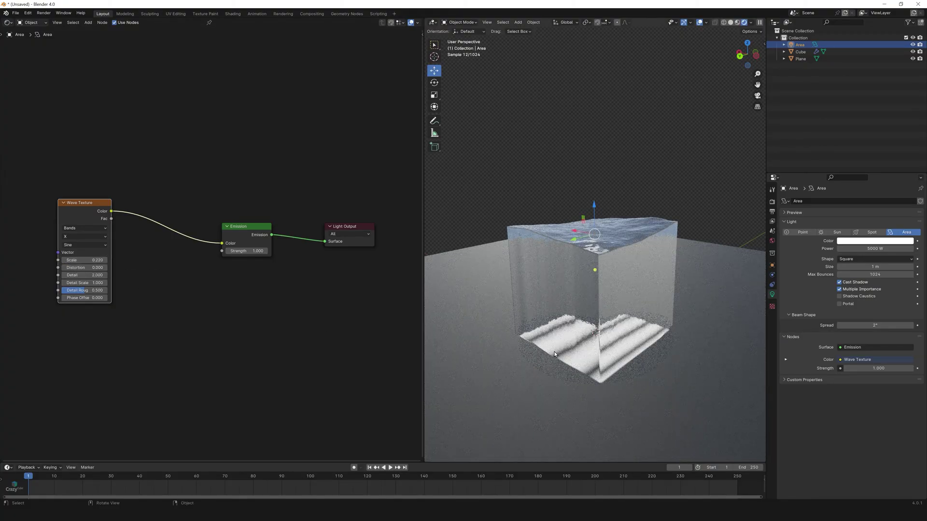
click(95, 267)
key(Return)
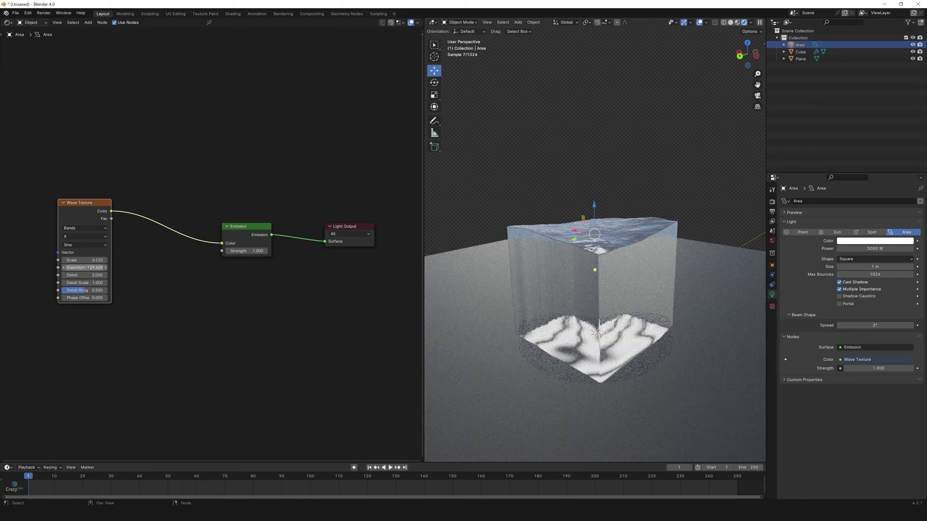
Insert a Color Ramp between the Wave Texture and Emission, with its black stop moved close to the white one.
scroll(186, 285, up, 2)
key(shift+a)
text(ramp)
key(Return)
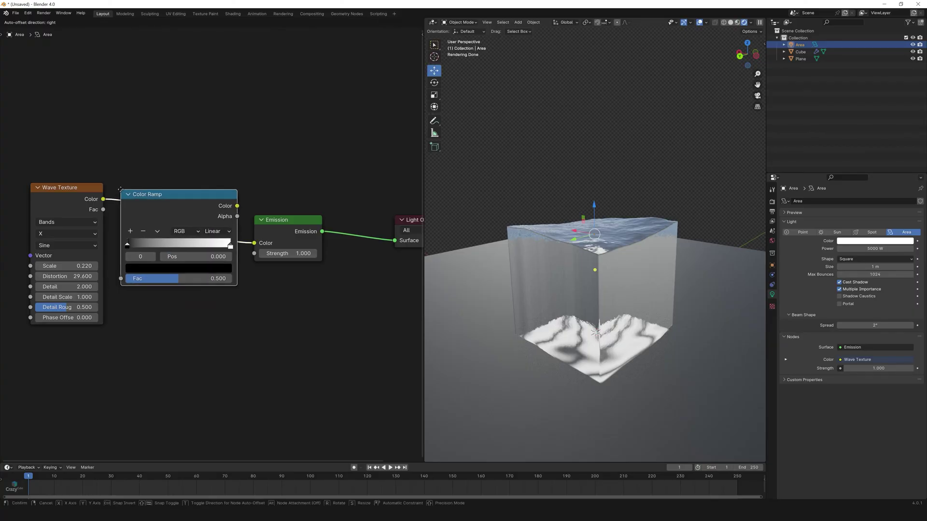
click(201, 317)
drag(149, 243, 253, 247)
Duplicate the Wave Texture and Color Ramp pair and place the copies below the originals.
drag(46, 138, 231, 378)
key(g)
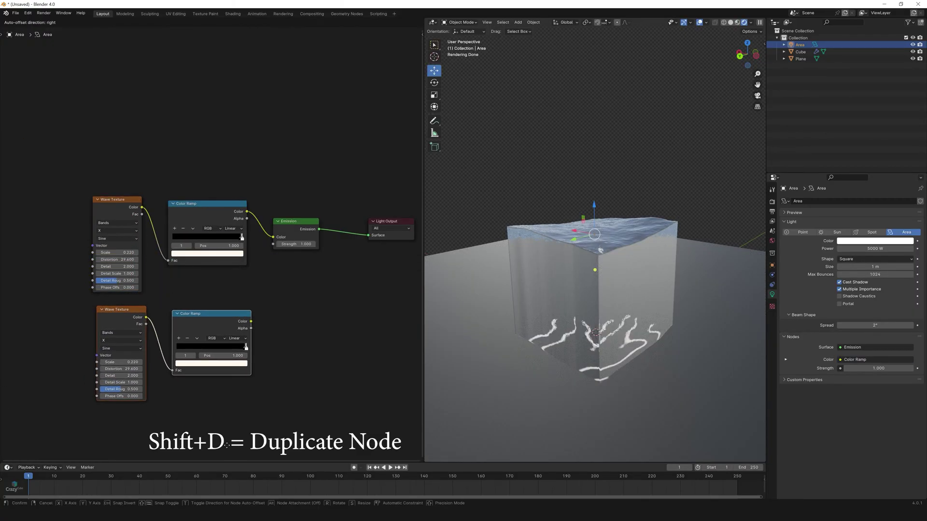
click(296, 353)
click(286, 343)
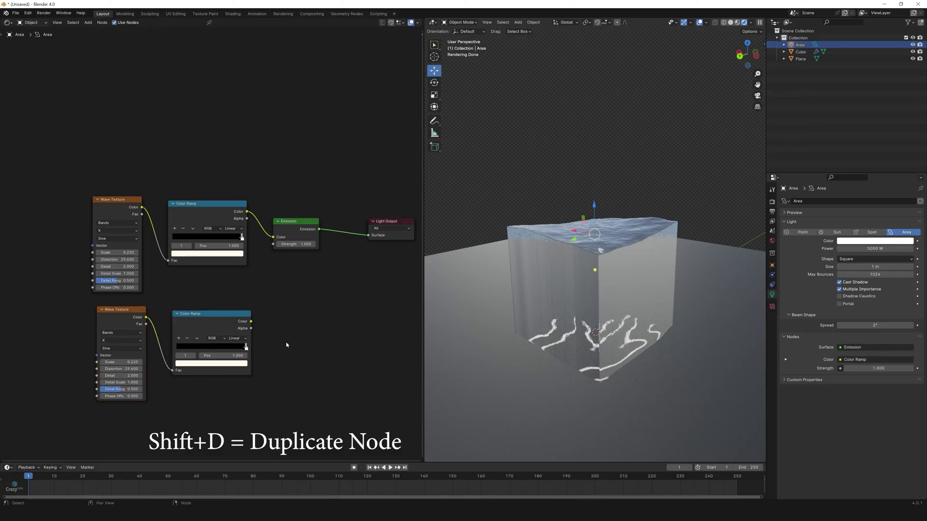
Add a Mix Color node before Emission, linking the upper Color Ramp to A and the lower one to B.
key(shift+a)
text(mix)
key(Down)
key(Return)
click(290, 273)
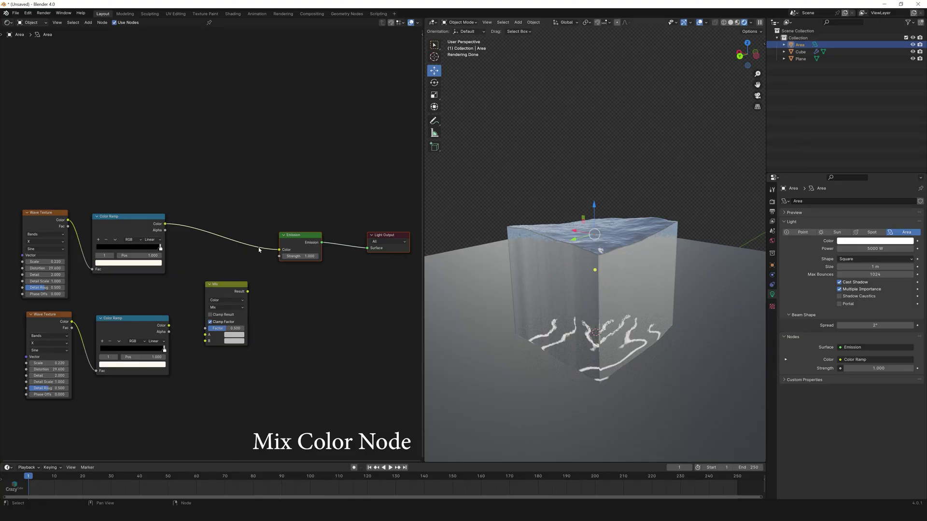
drag(279, 250, 205, 335)
drag(229, 295, 240, 256)
drag(169, 325, 216, 302)
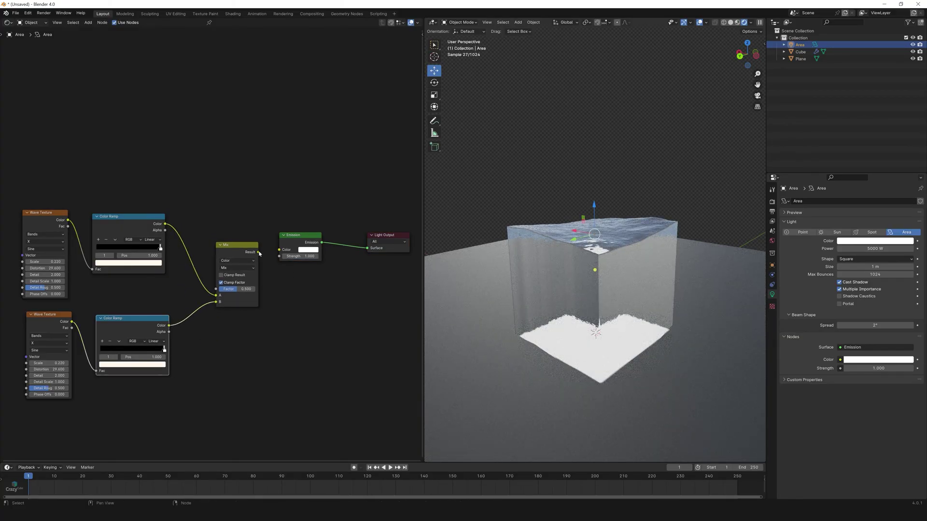
Link the Mix node's Result to the Emission's Color and set its blend mode to Screen.
drag(258, 252, 279, 249)
click(237, 267)
click(228, 320)
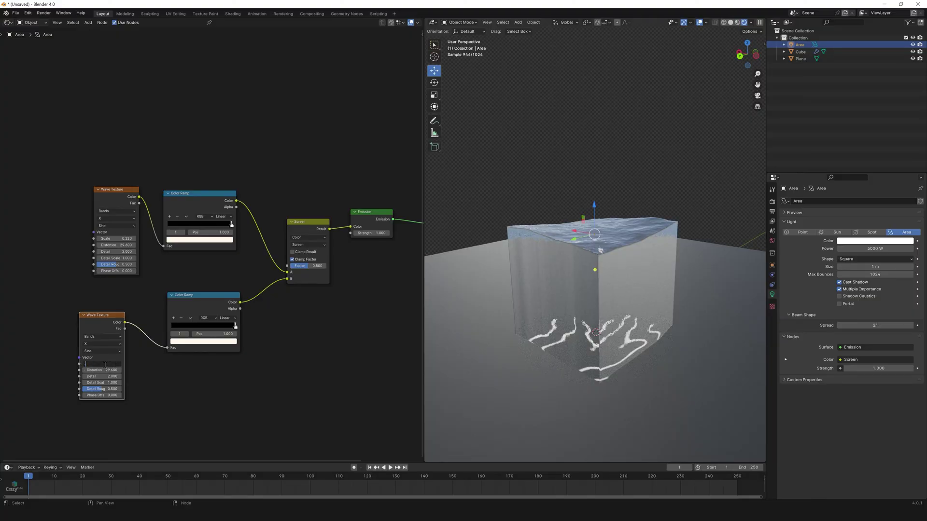
Set the second Wave Texture's Scale to 0.42 and its Distortion to 26.2.
key(Return)
text(26.2)
key(Return)
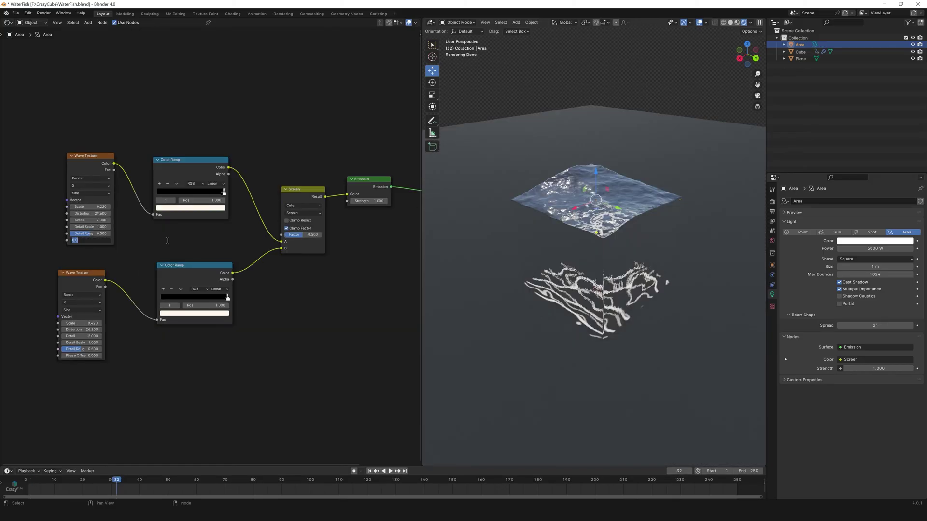
Drive the Phase Offset of both Wave Textures with the expression #frame/24 and play the animation.
key(Return)
double_click(83, 356)
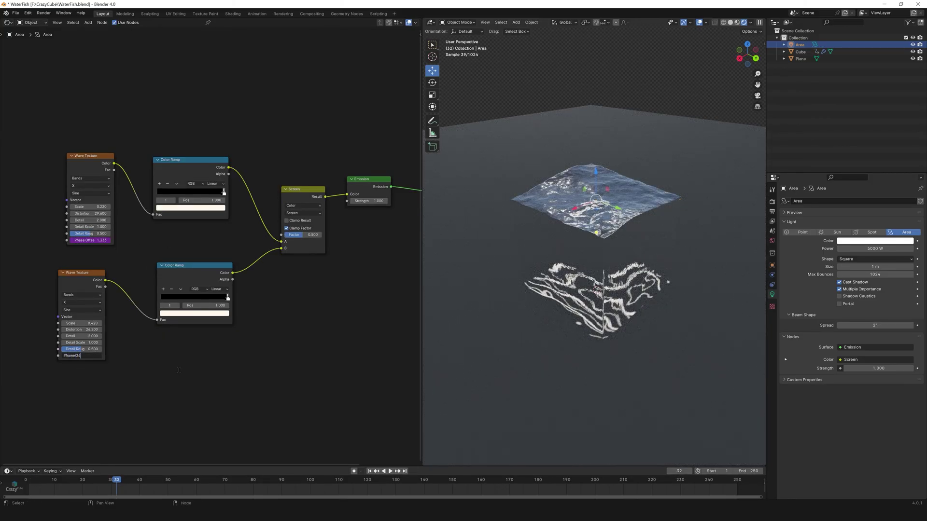
key(Return)
key(space)
drag(127, 486, 376, 495)
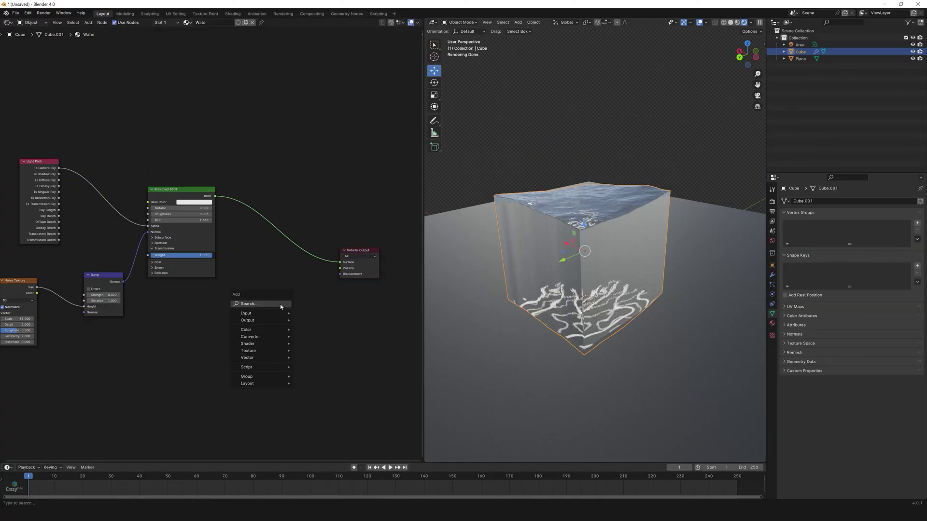
Add a light blue Principled Volume to the cube's Water material and link it to the Material Output's Volume.
click(280, 306)
text(vol)
click(304, 330)
click(248, 329)
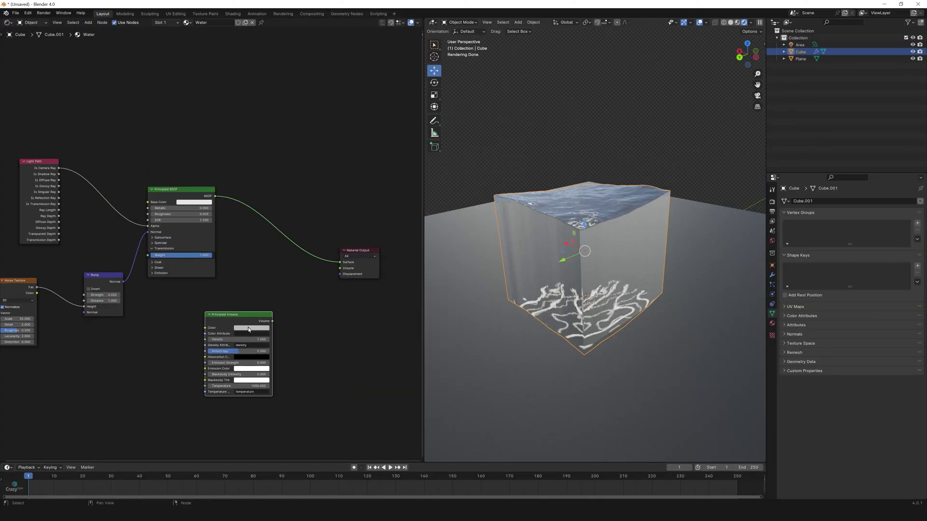
click(249, 328)
click(264, 260)
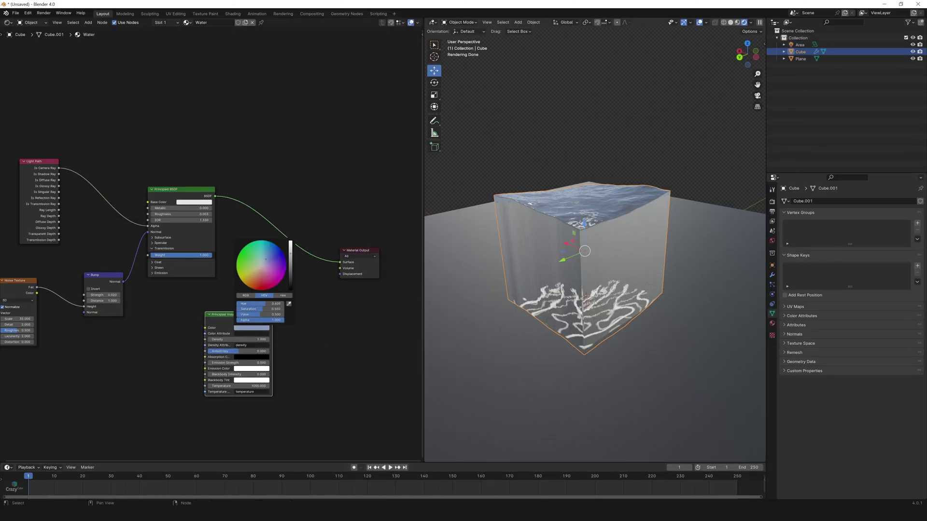
drag(273, 321, 340, 268)
Set the Principled Volume's Density to 0.12 and its Anisotropy to 0.6.
click(252, 339)
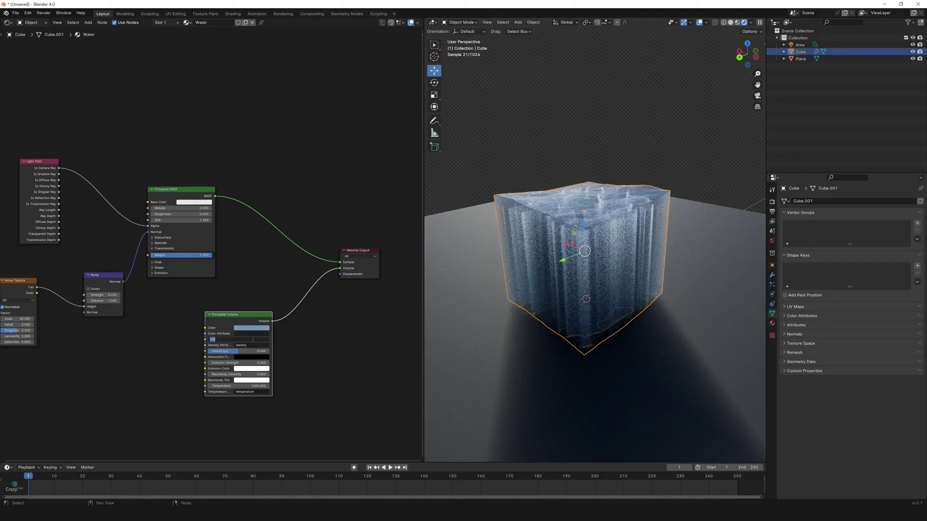
text(12)
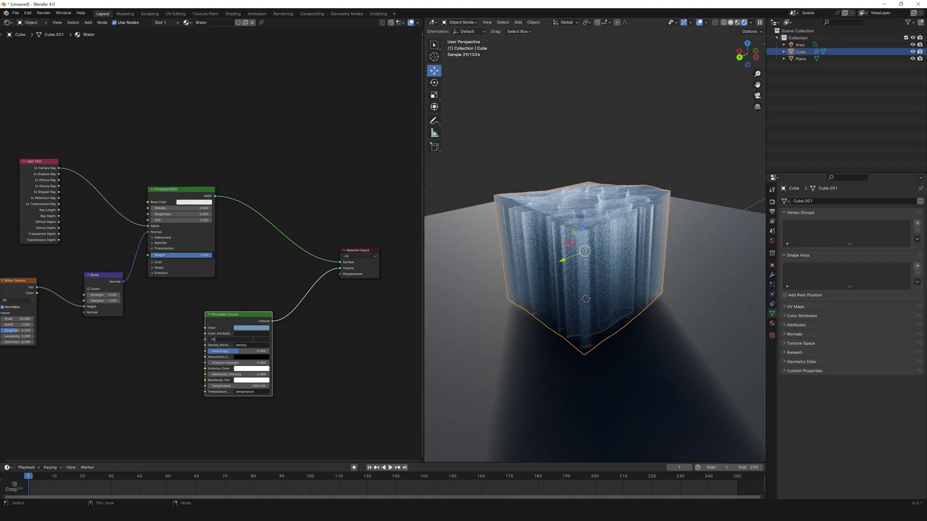
key(Return)
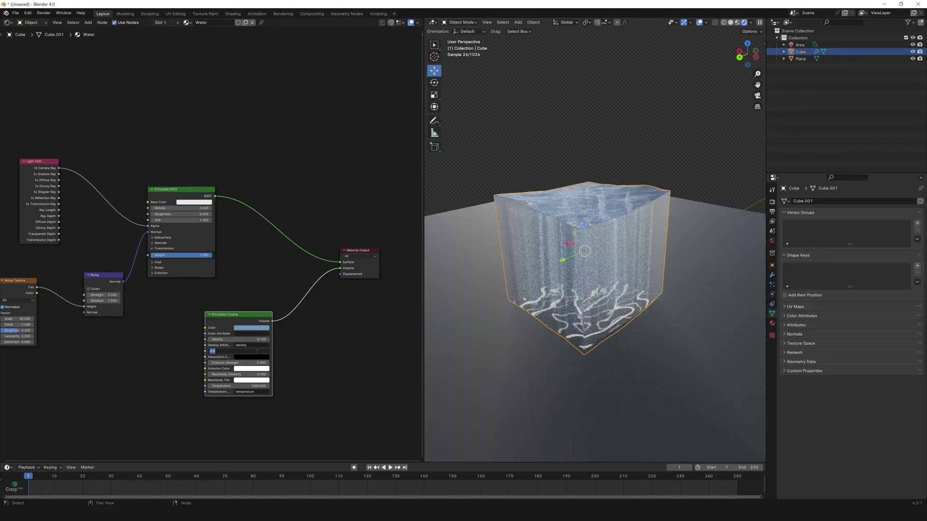
text(.6)
key(Return)
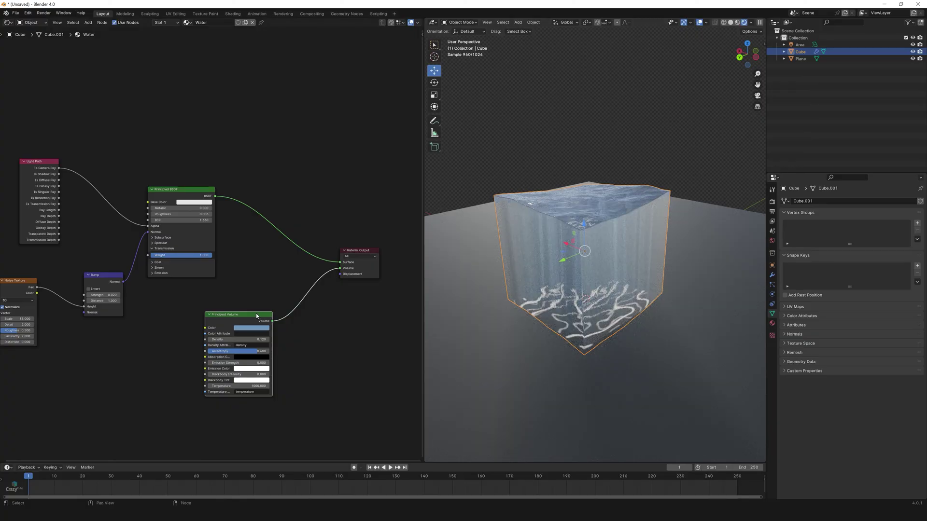
Insert a Mix Shader between the Principled Volume and the Material Output's Volume.
drag(257, 316, 195, 318)
key(shift+a)
click(302, 371)
click(319, 314)
drag(340, 320, 303, 331)
Add a Volume Absorption node below the Principled Volume and link it to the Mix Shader's second Shader input.
key(shift+a)
text(volu)
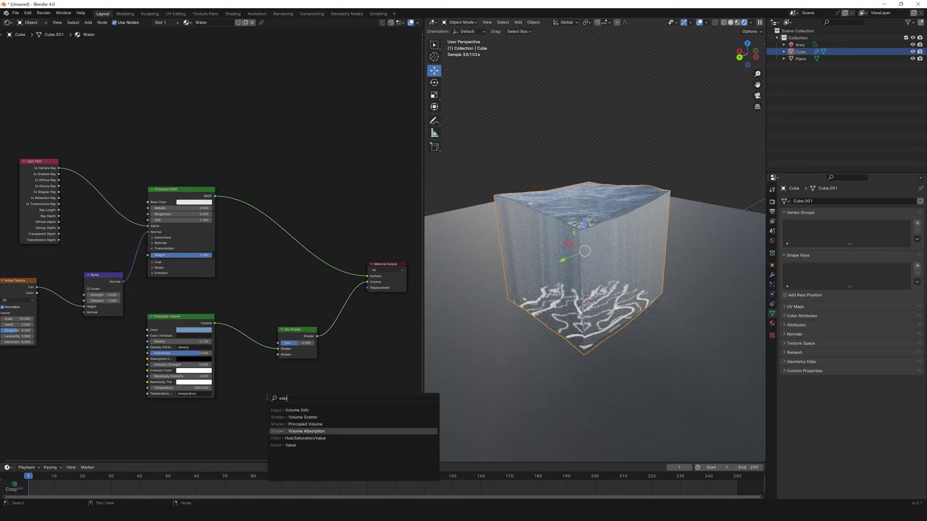
key(Return)
click(227, 422)
drag(231, 425, 277, 355)
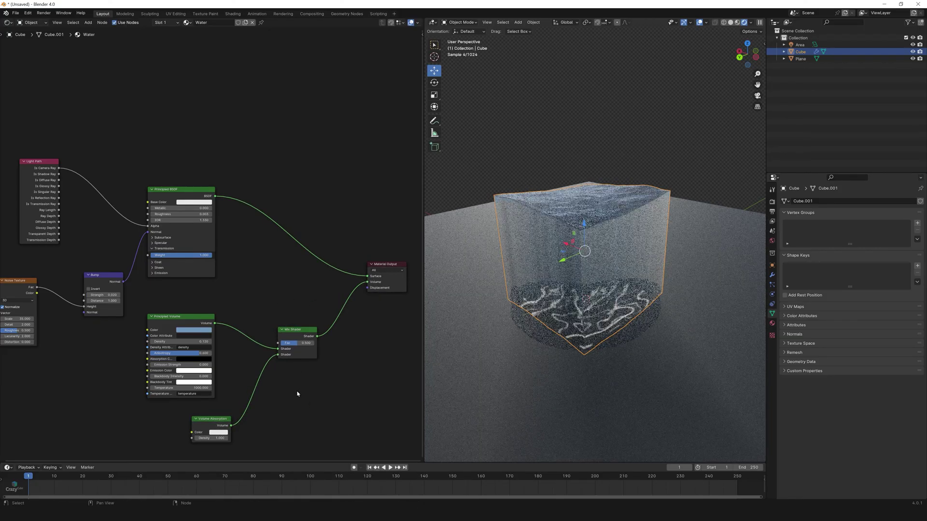
Set the Volume Absorption's Density to 1.6 and its Color to a pale green.
text(1.6)
key(Return)
click(218, 432)
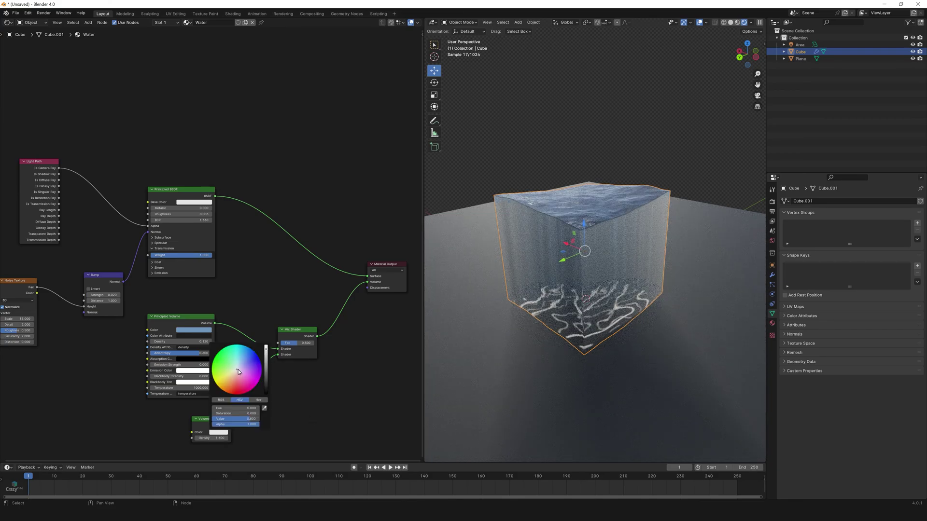
click(248, 377)
drag(247, 377, 235, 365)
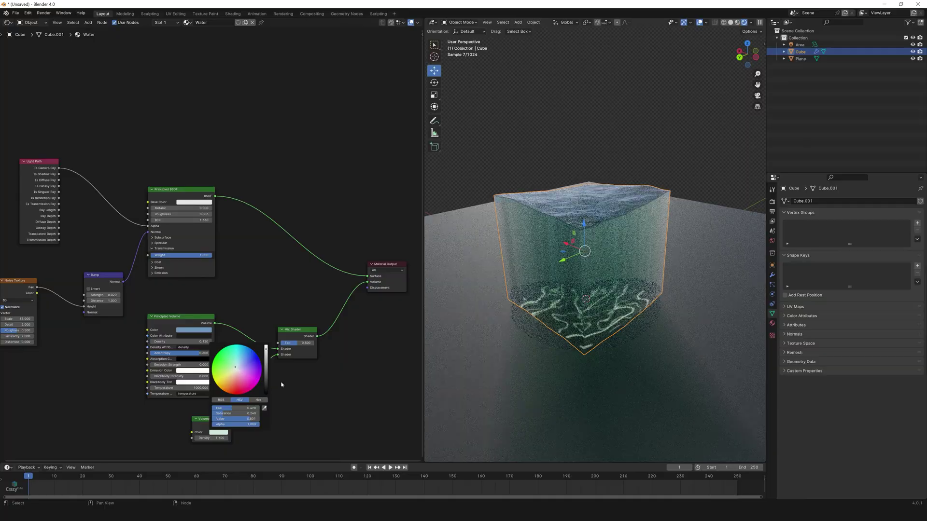
Raise the imported fish model along Z into the water cube and play the animation.
scroll(639, 237, down, 3)
middle_drag(637, 243, 601, 260)
scroll(602, 261, up, 7)
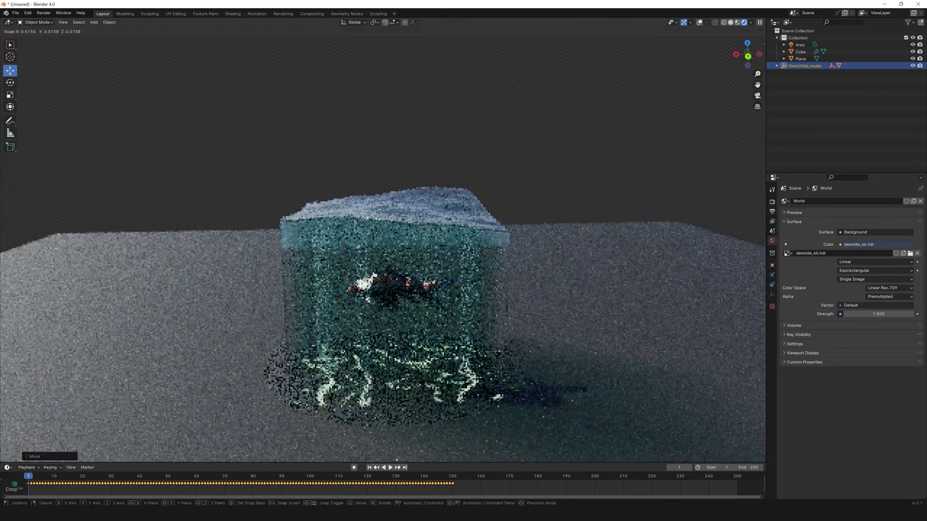
click(551, 198)
middle_drag(551, 198, 485, 307)
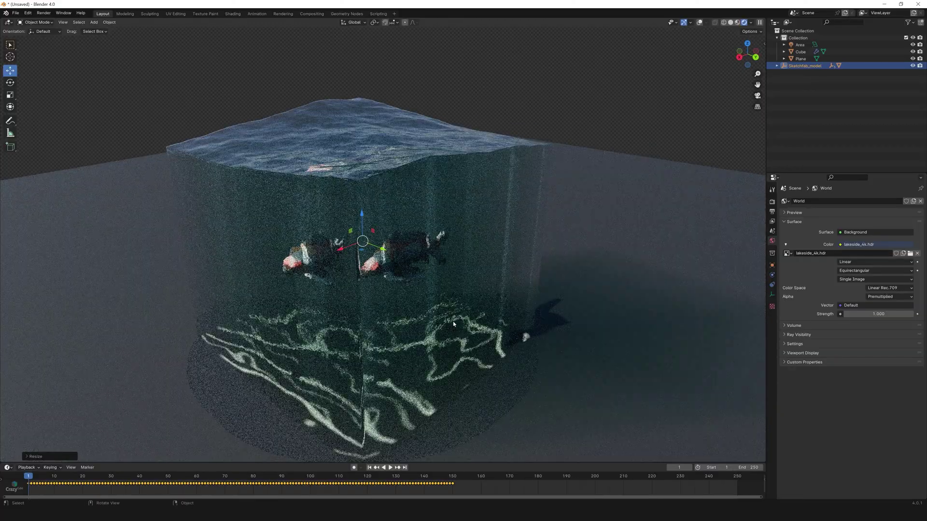
key(space)
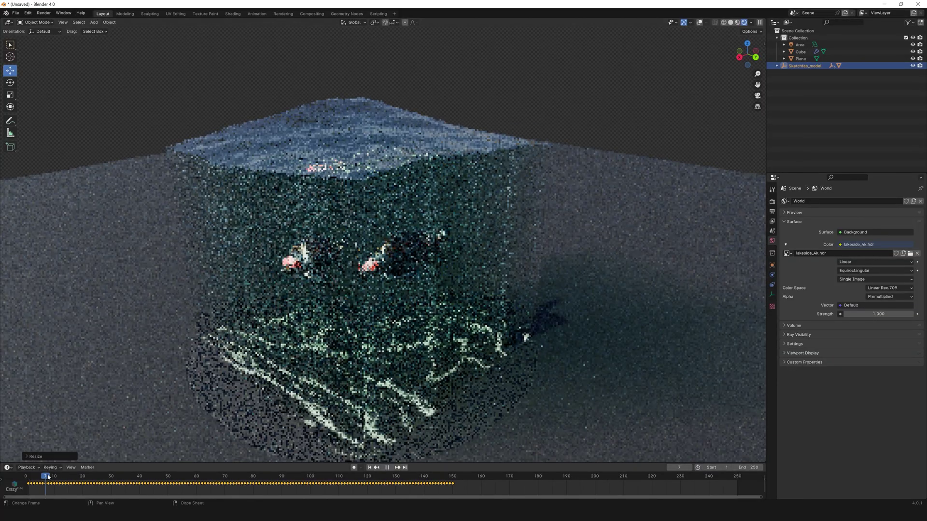